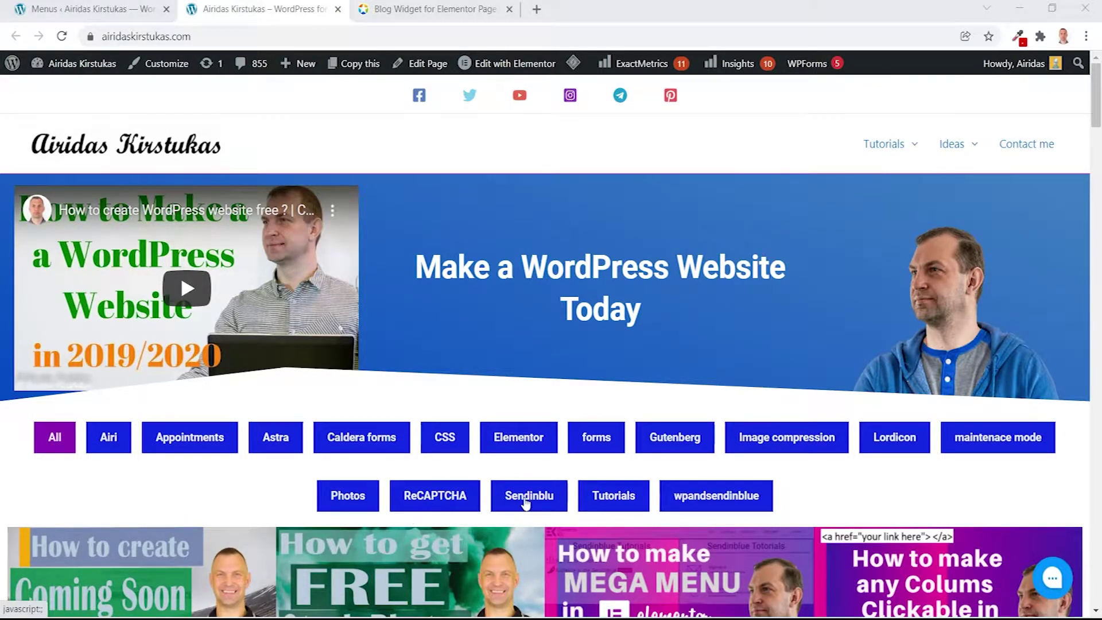
- Open the site's Ideas page and scroll through its content
mouse_move(972, 148)
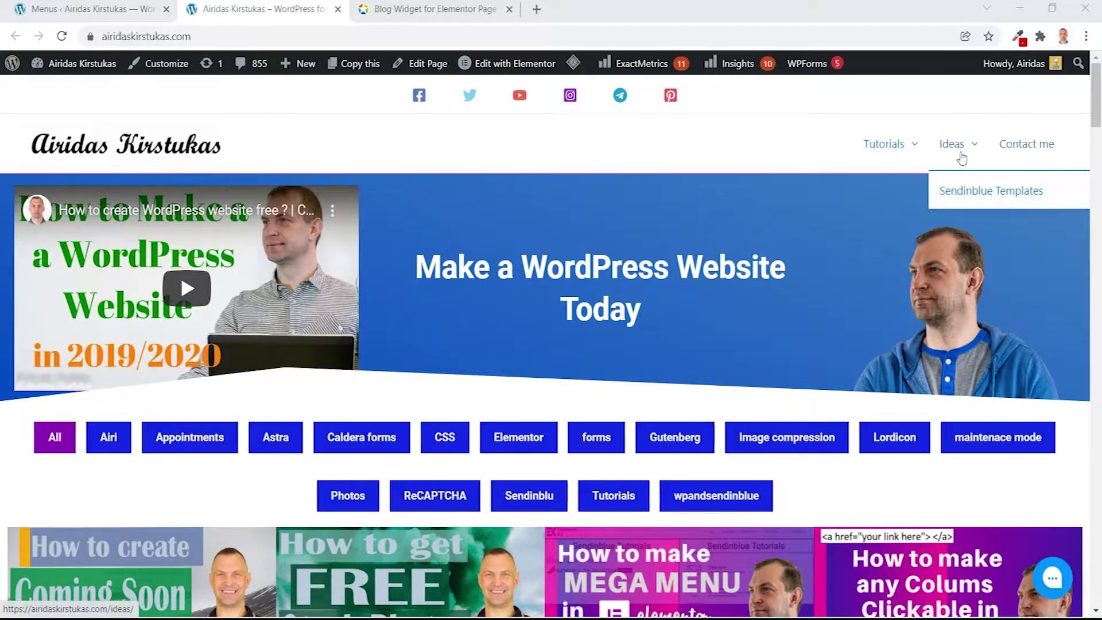
click(960, 162)
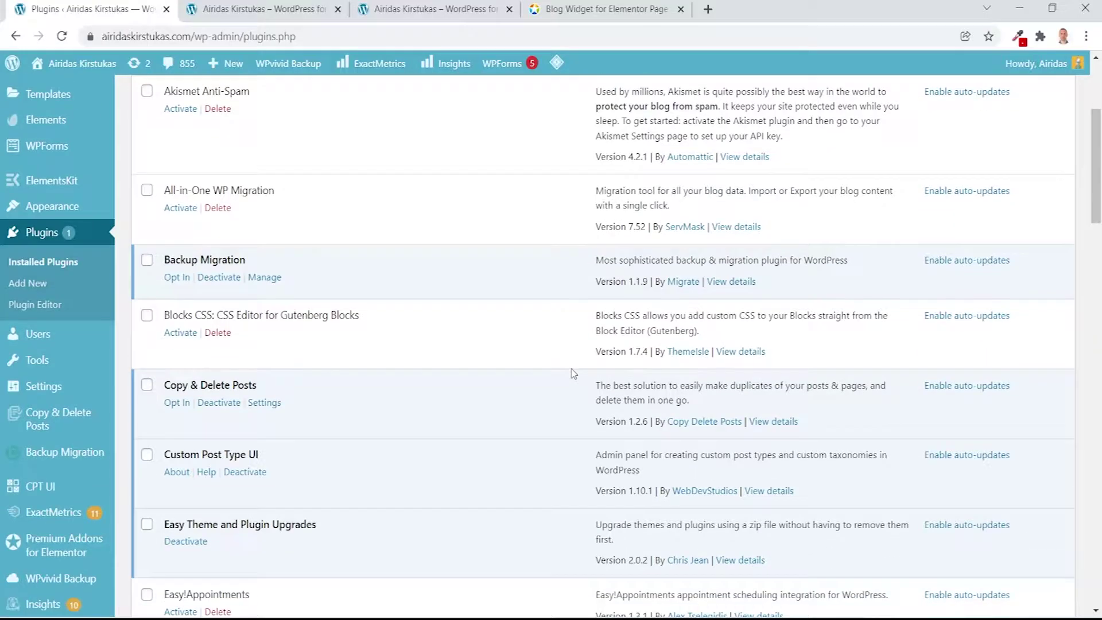
scroll(568, 373, down, 10)
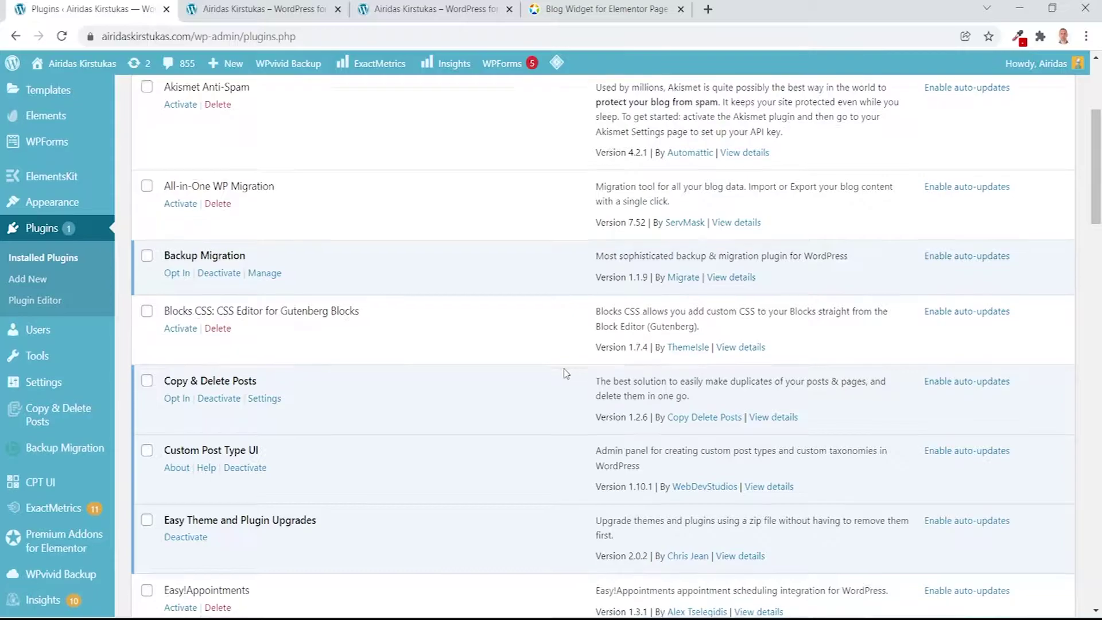
scroll(565, 373, down, 9)
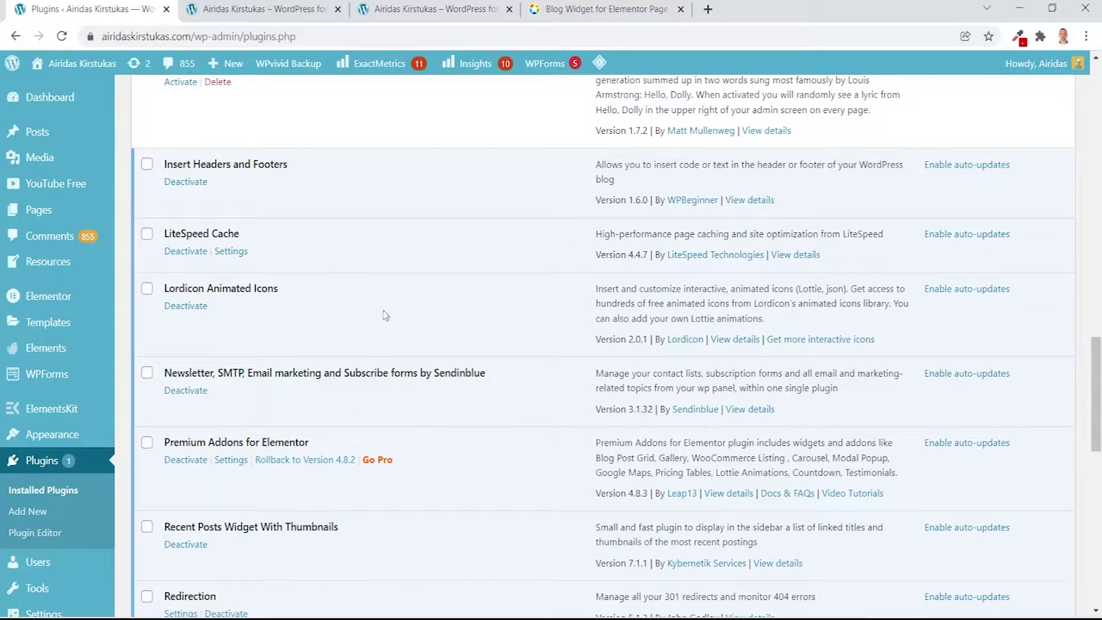
- Search Add New plugins for 'premium addons', then open the home page in Elementor
click(603, 9)
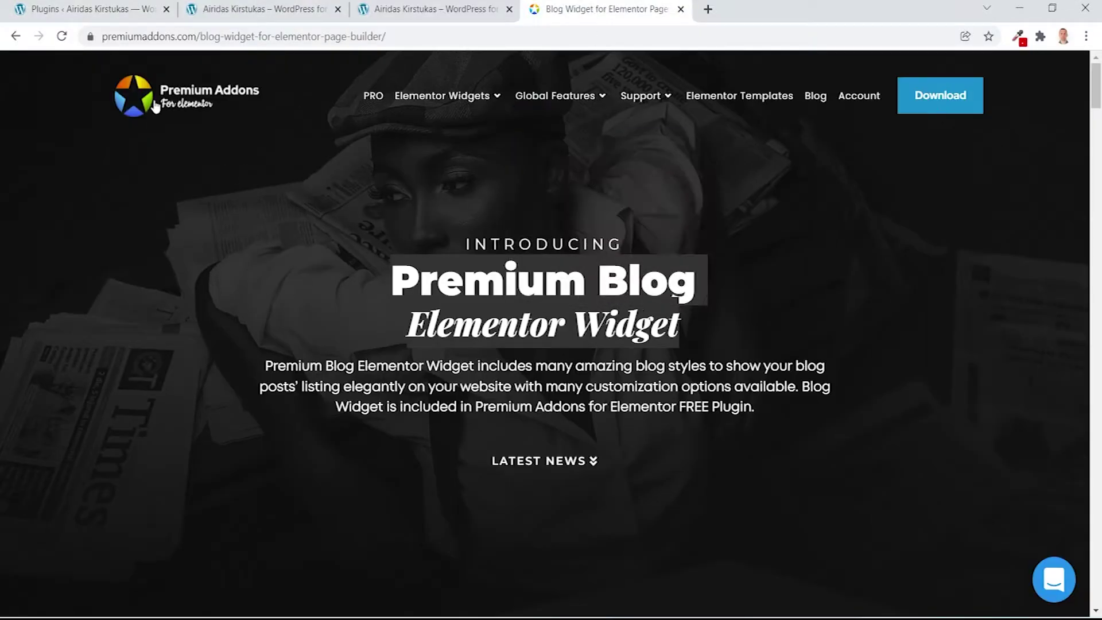
key(ctrl+1)
scroll(931, 229, up, 9)
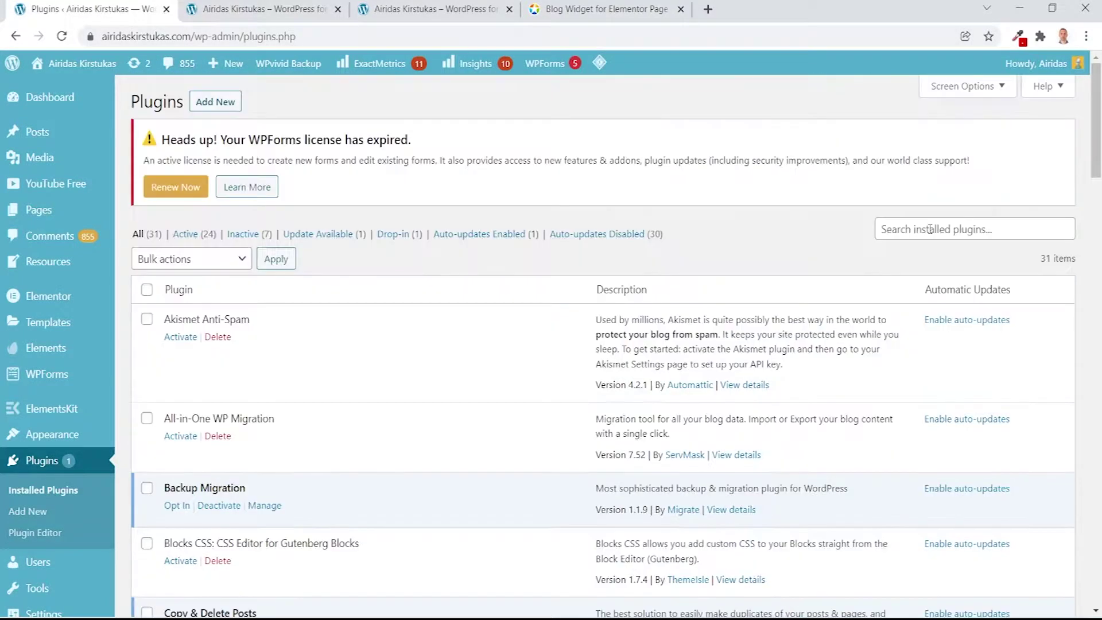
click(215, 102)
text(premi)
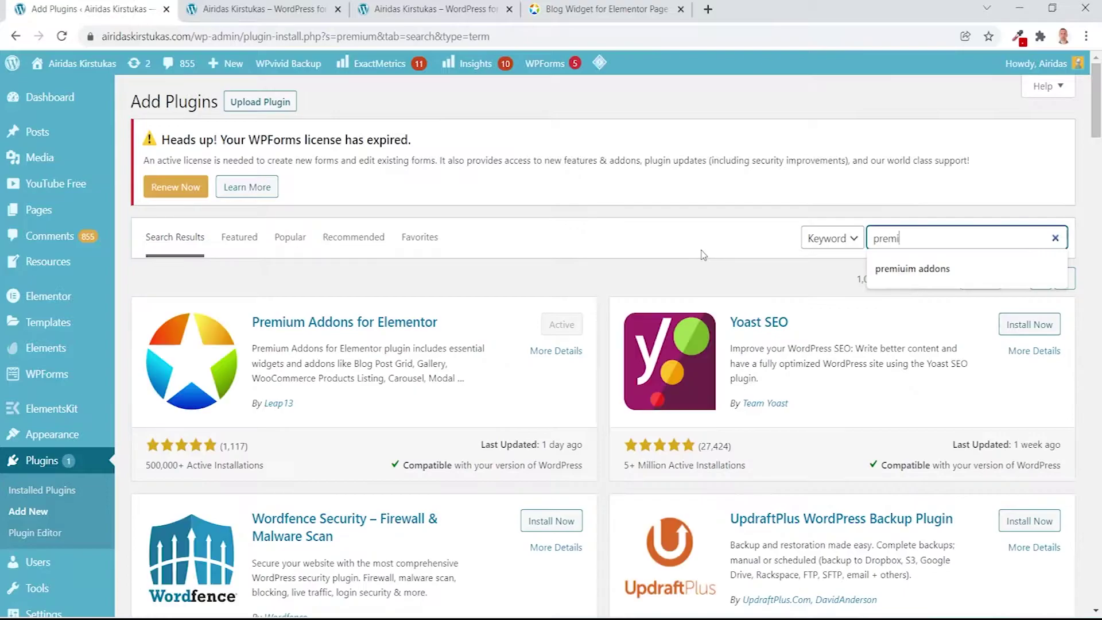
text(um addons)
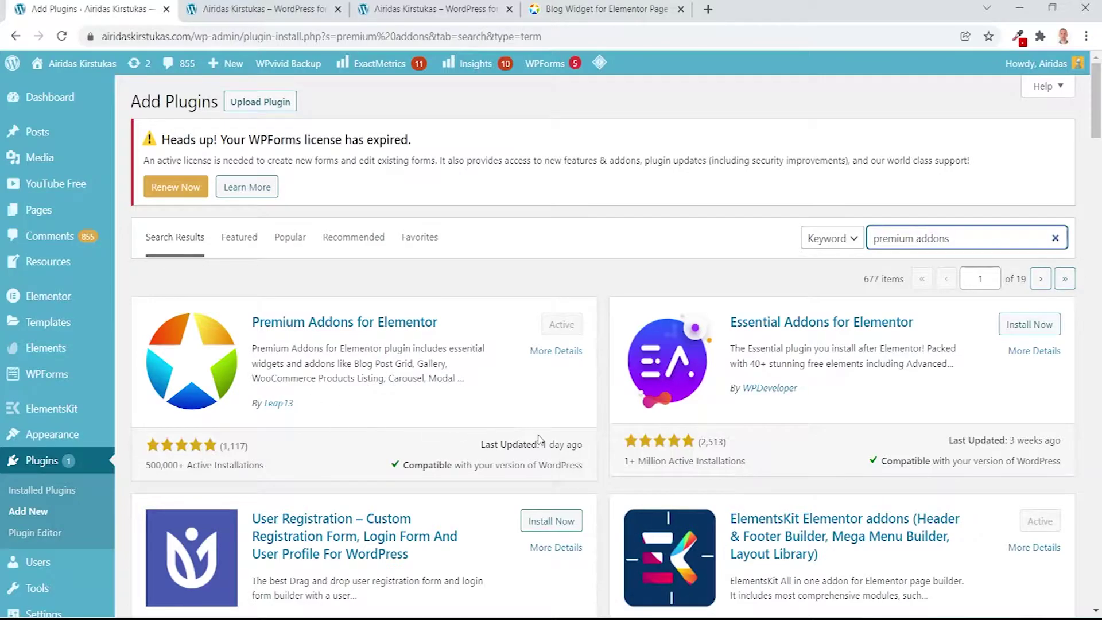
key(ctrl+Tab)
click(496, 64)
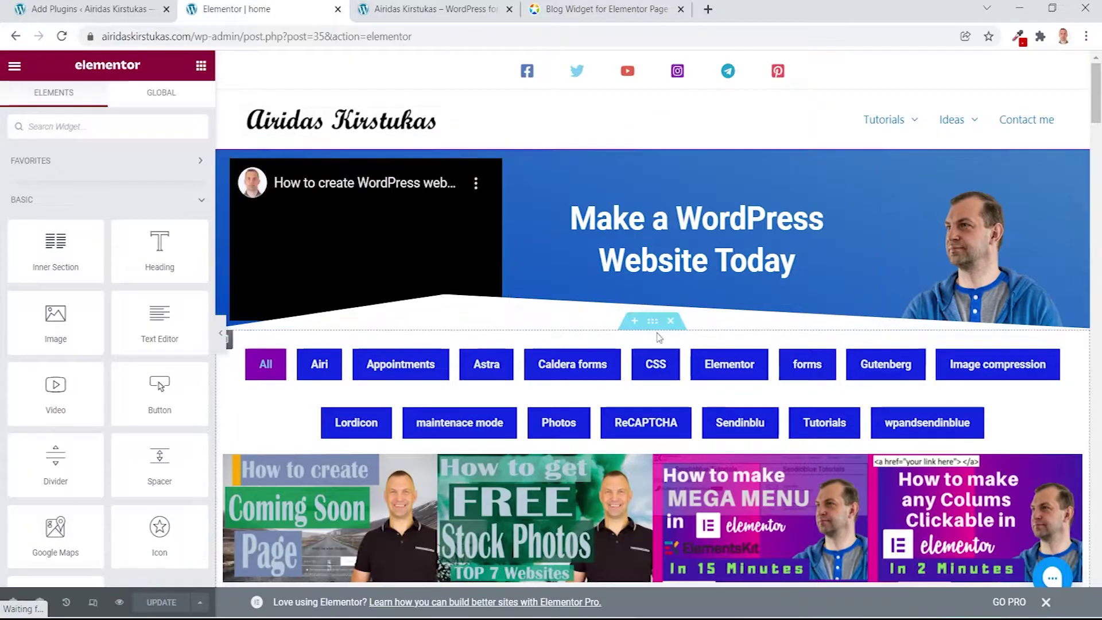
- Select the home page blog widget and try the Modern skin before reverting to Classic
click(606, 447)
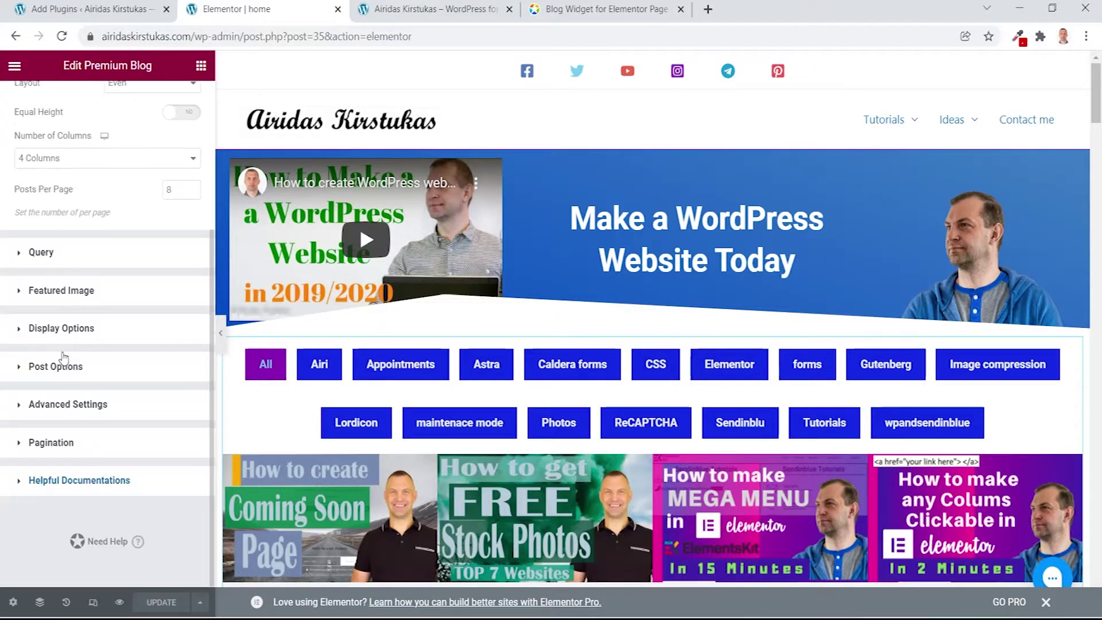
scroll(58, 356, up, 3)
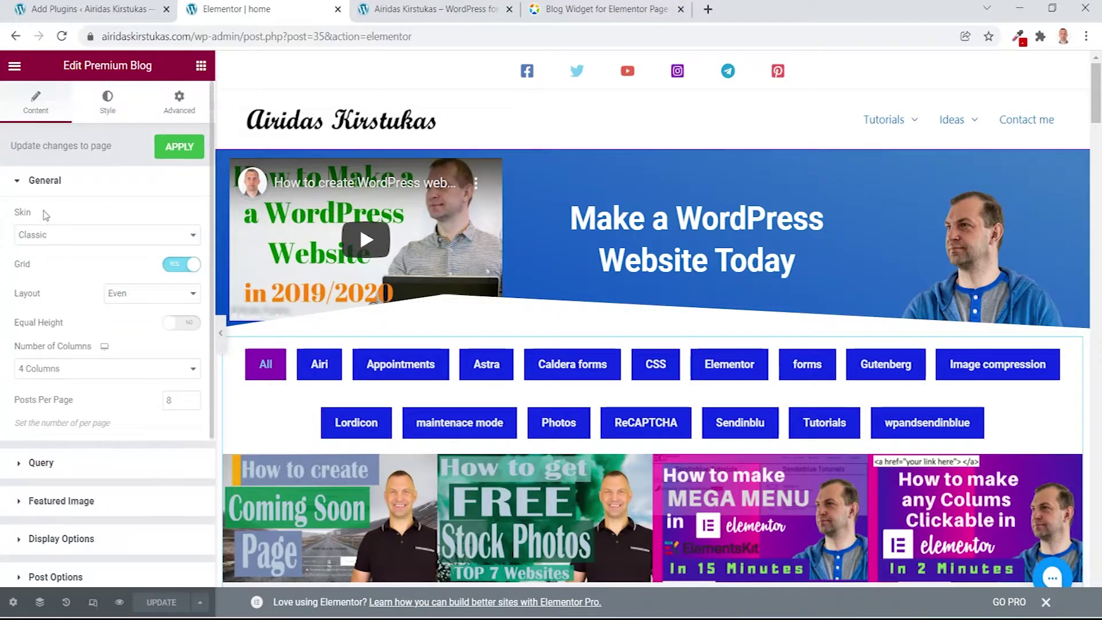
click(113, 241)
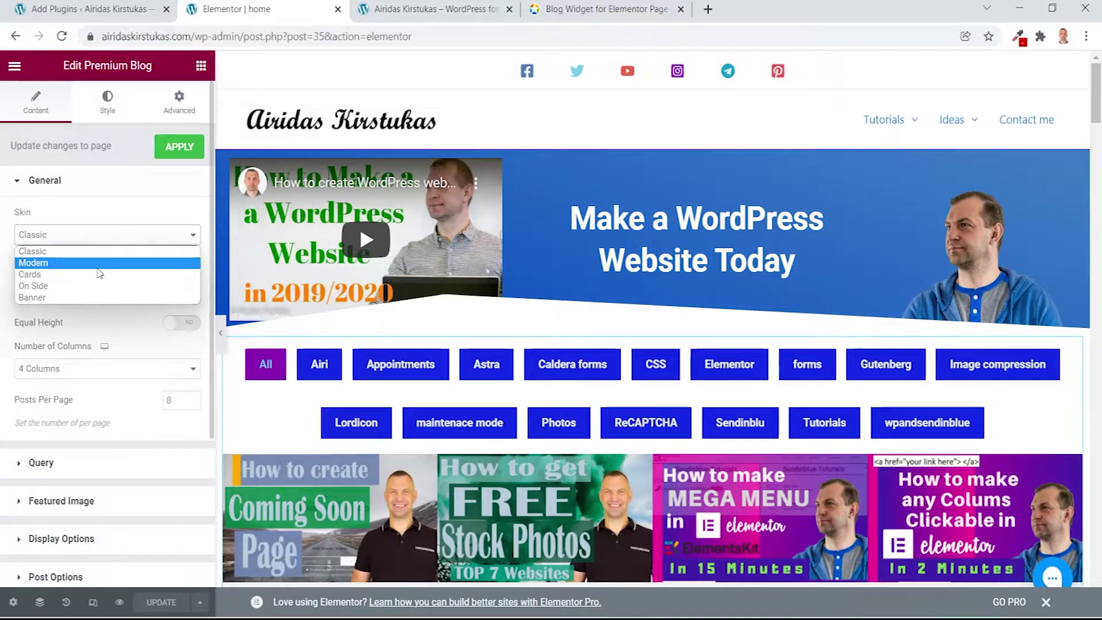
click(98, 259)
scroll(465, 350, down, 4)
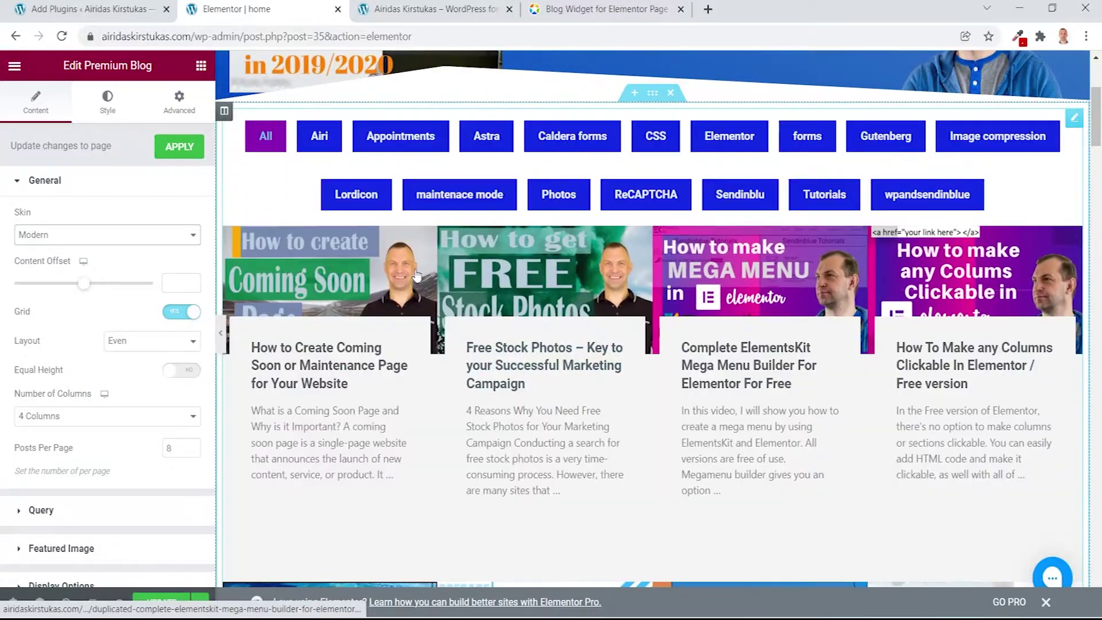
click(106, 236)
click(34, 251)
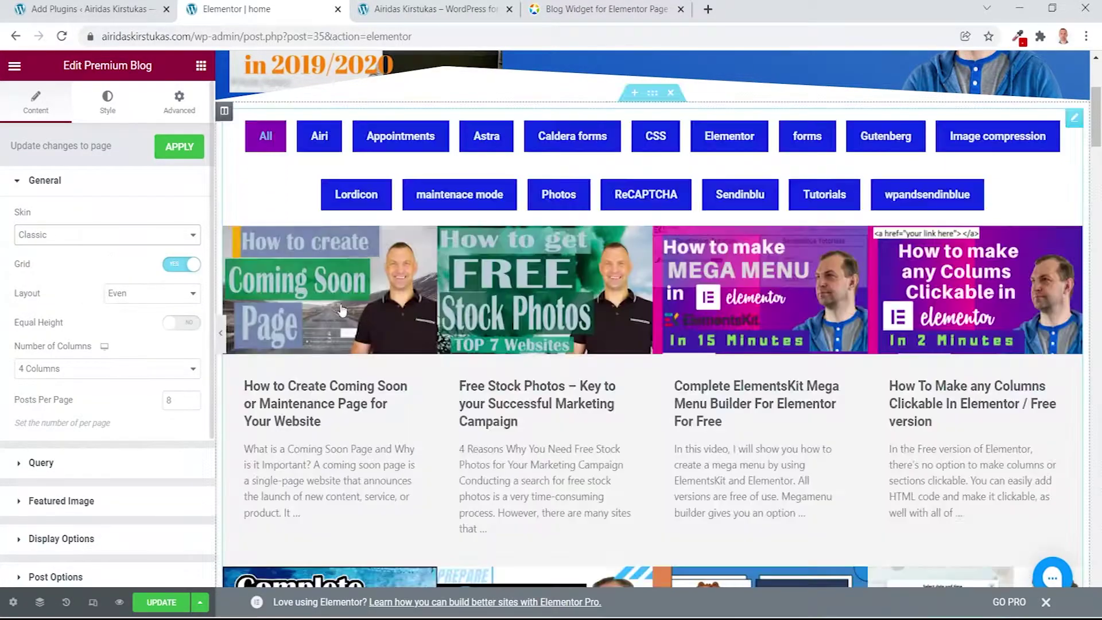
- Toggle the post grid off and on, try Masonry layout, then undo it
click(197, 266)
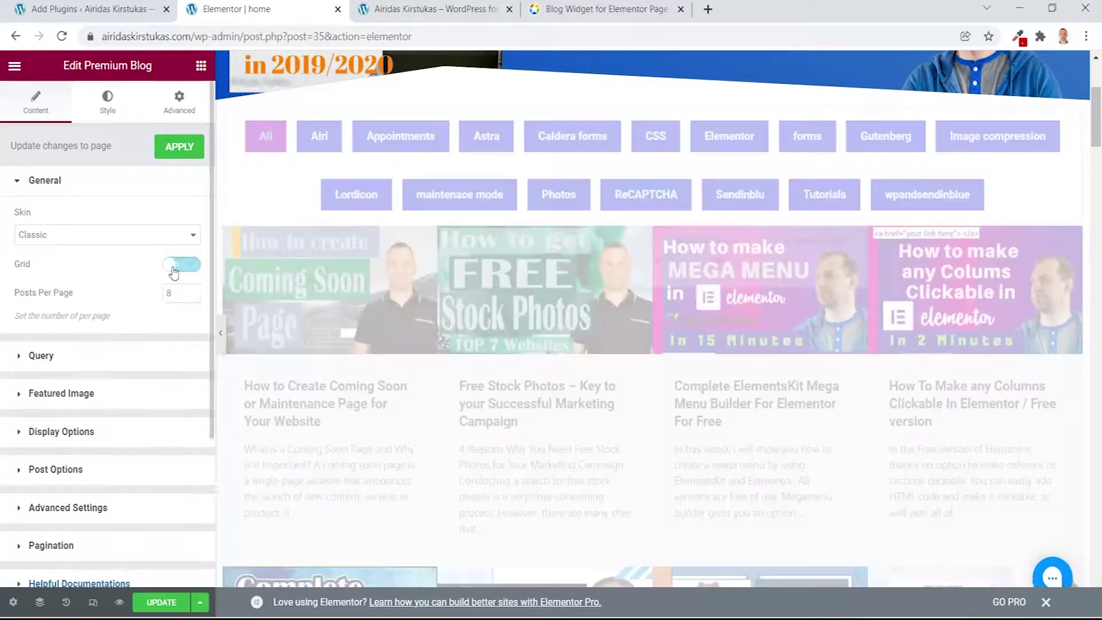
click(199, 269)
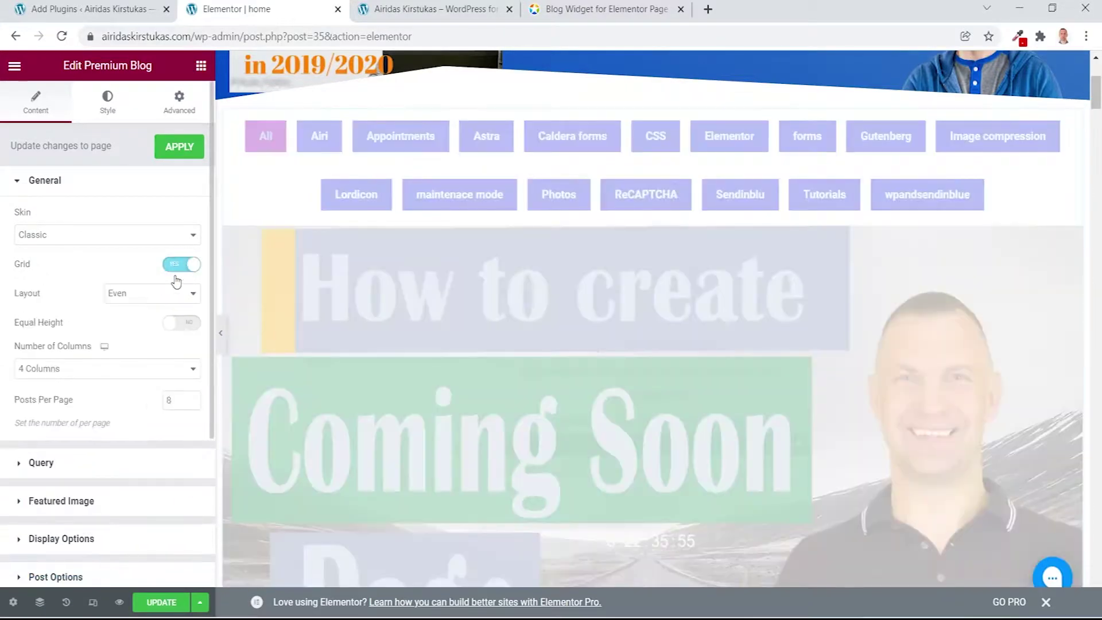
scroll(158, 215, down, 2)
click(155, 200)
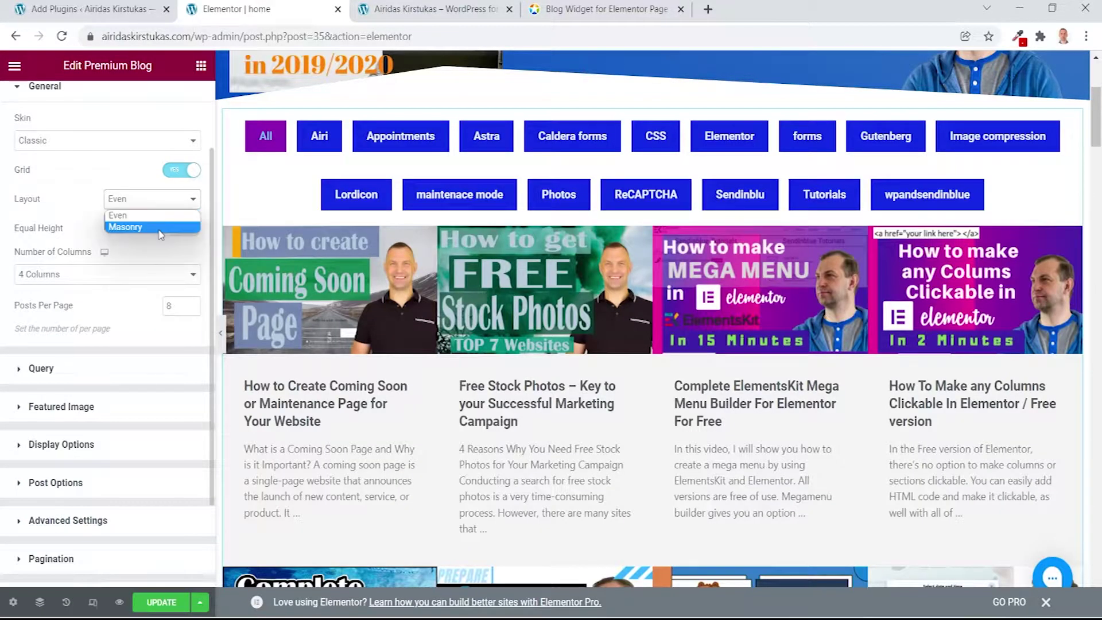
click(159, 228)
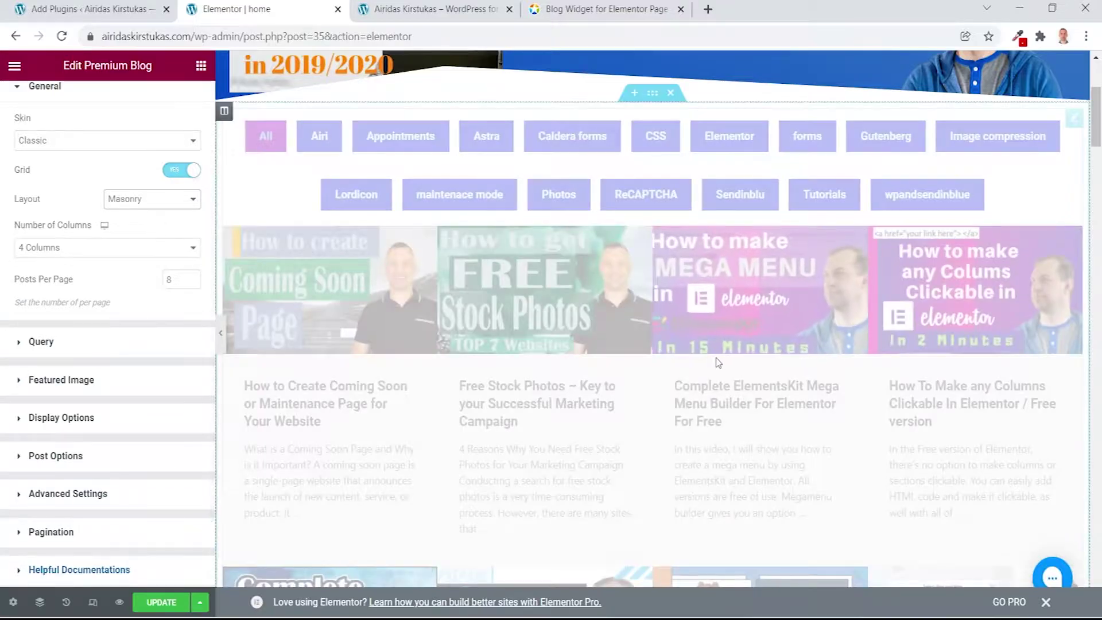
key(ctrl+z)
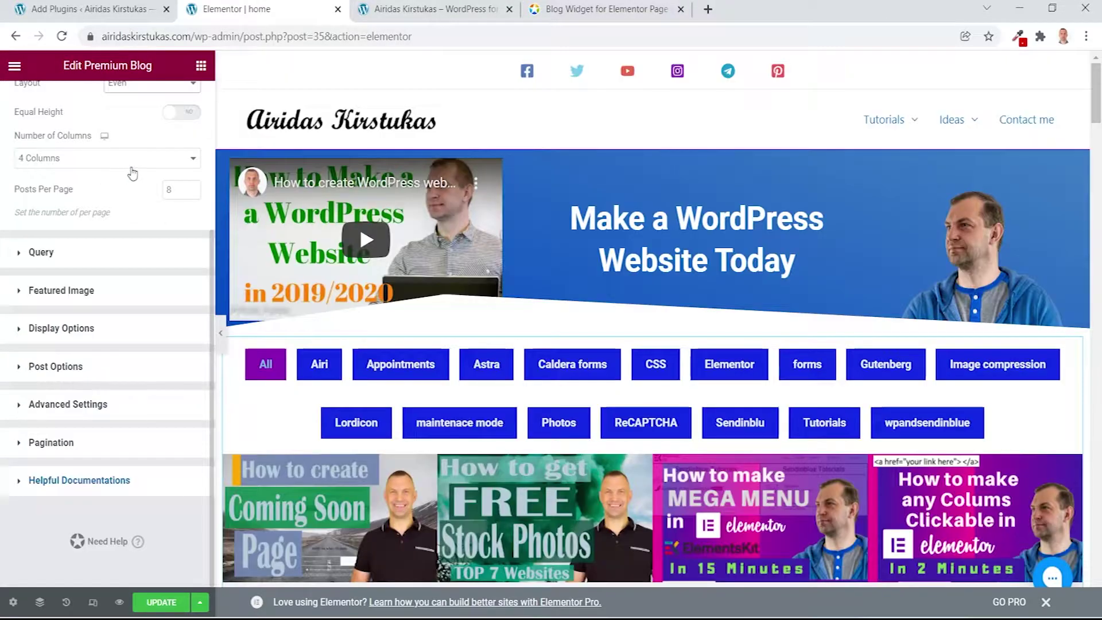
- Expand the blog widget's Query settings showing the excluded Resources and Themes categories
scroll(571, 437, down, 10)
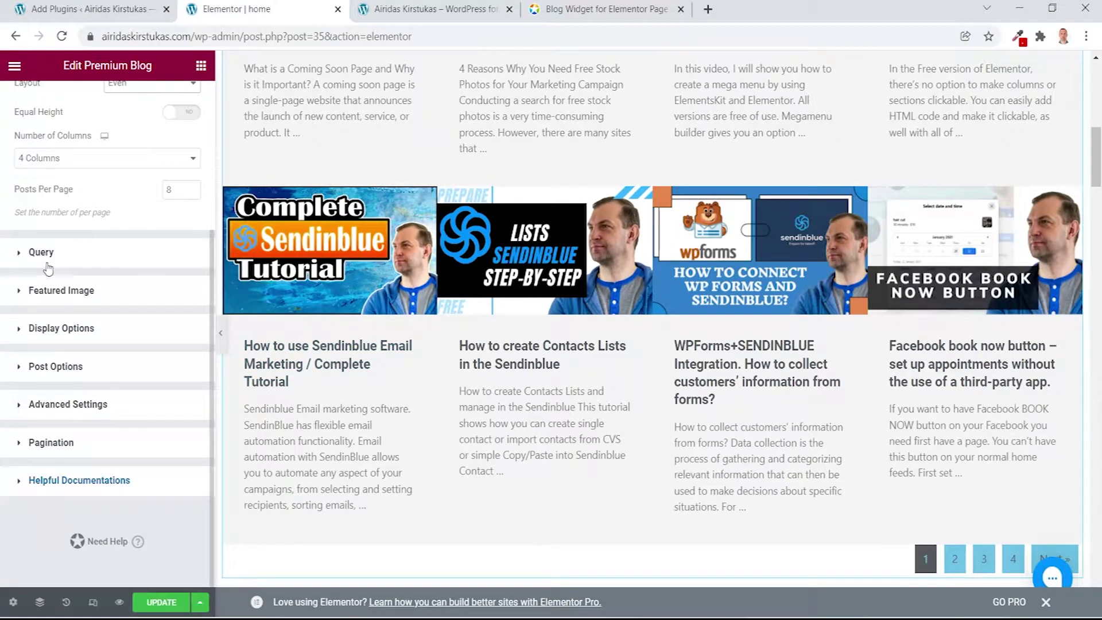
click(22, 257)
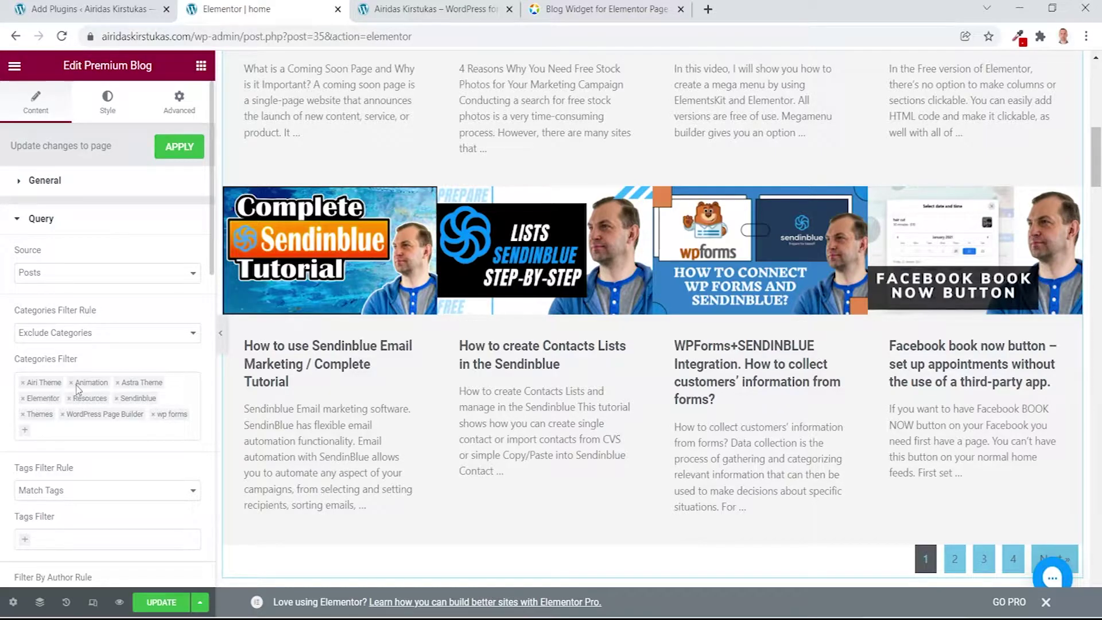
scroll(860, 221, up, 10)
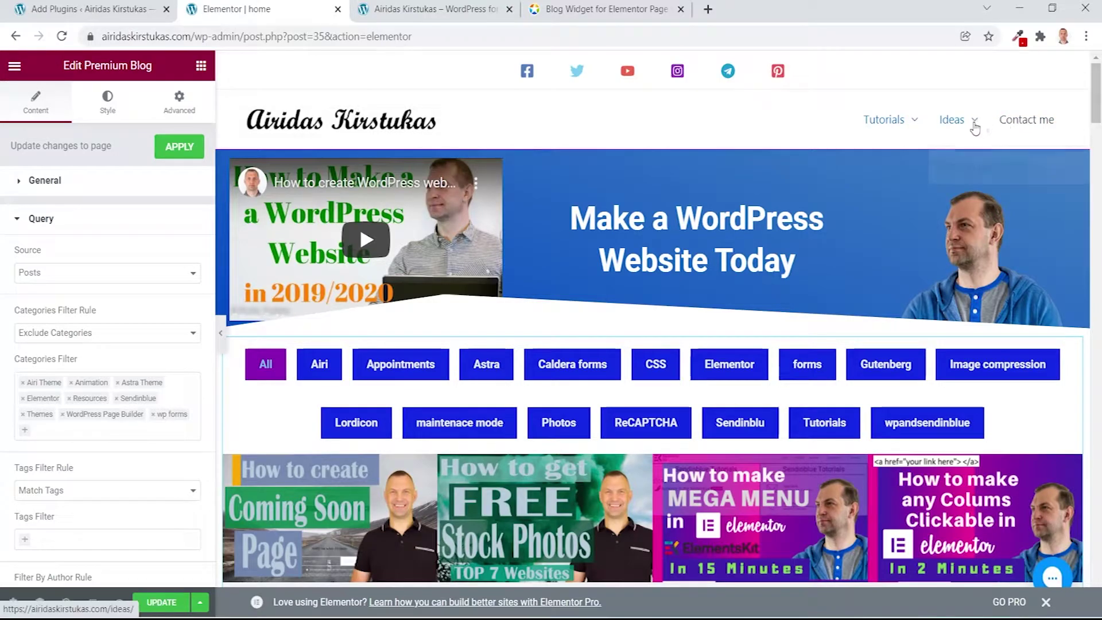
click(951, 124)
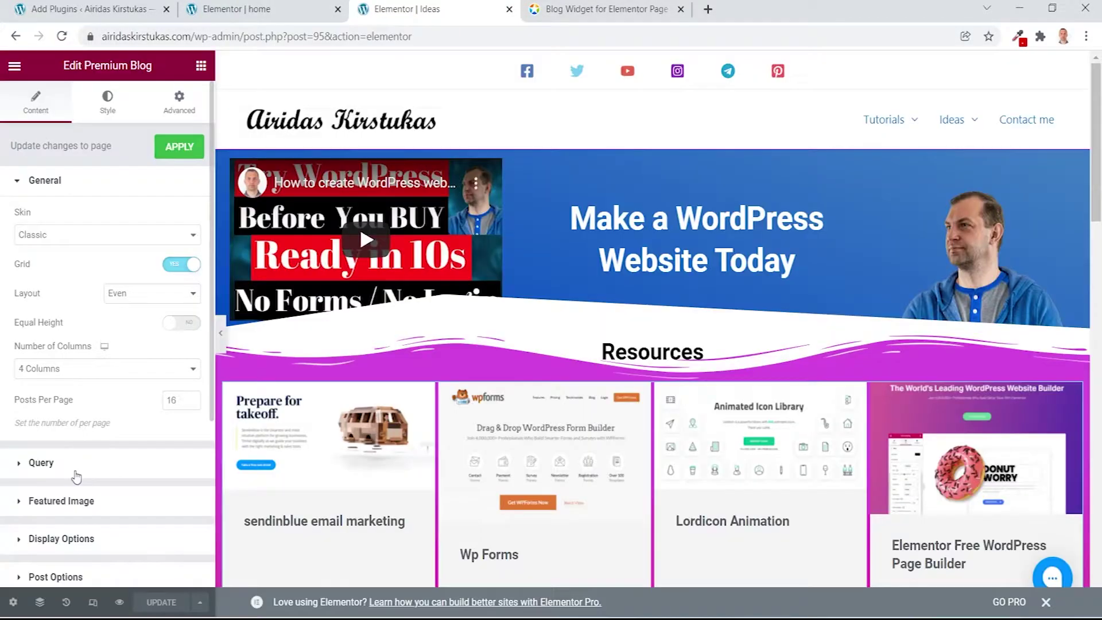
- Edit the Ideas page in Elementor, keeping Posts as the blog source
click(74, 464)
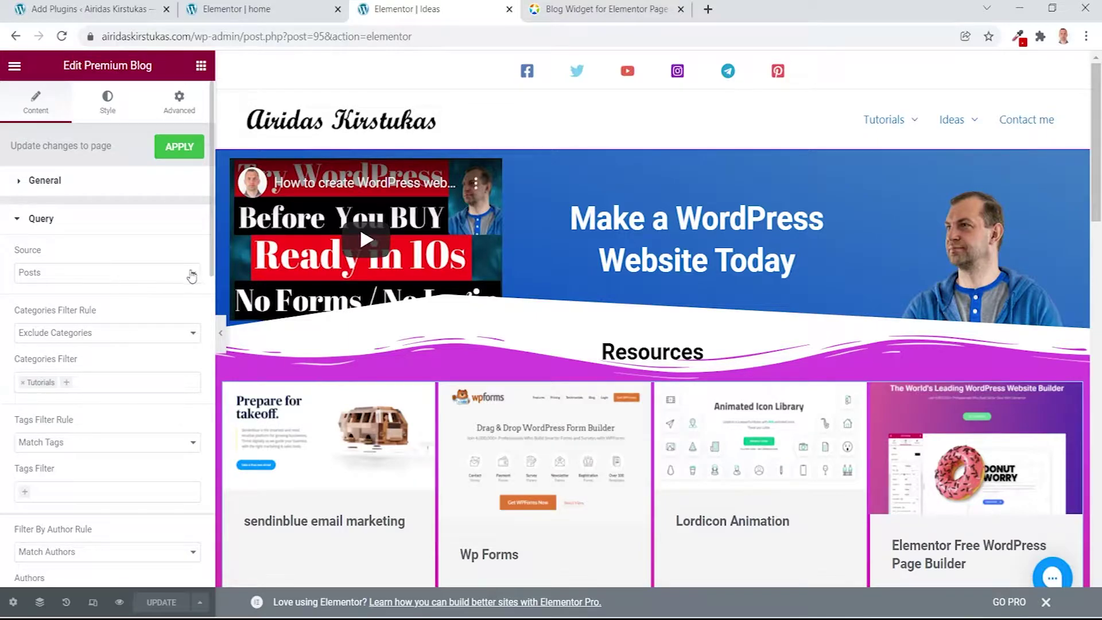
click(180, 275)
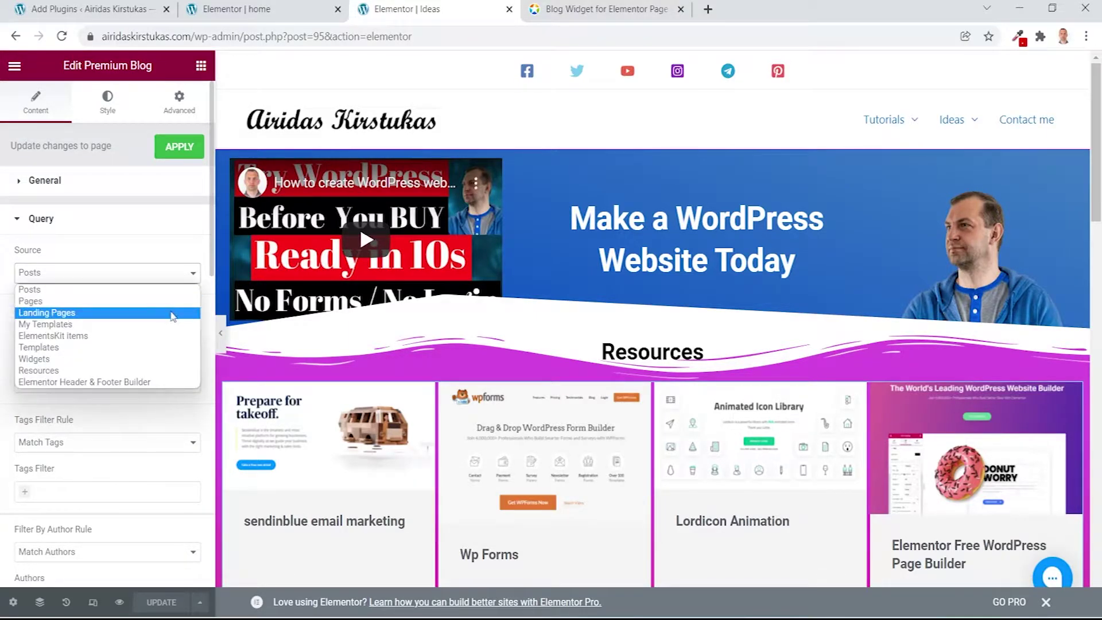
click(160, 280)
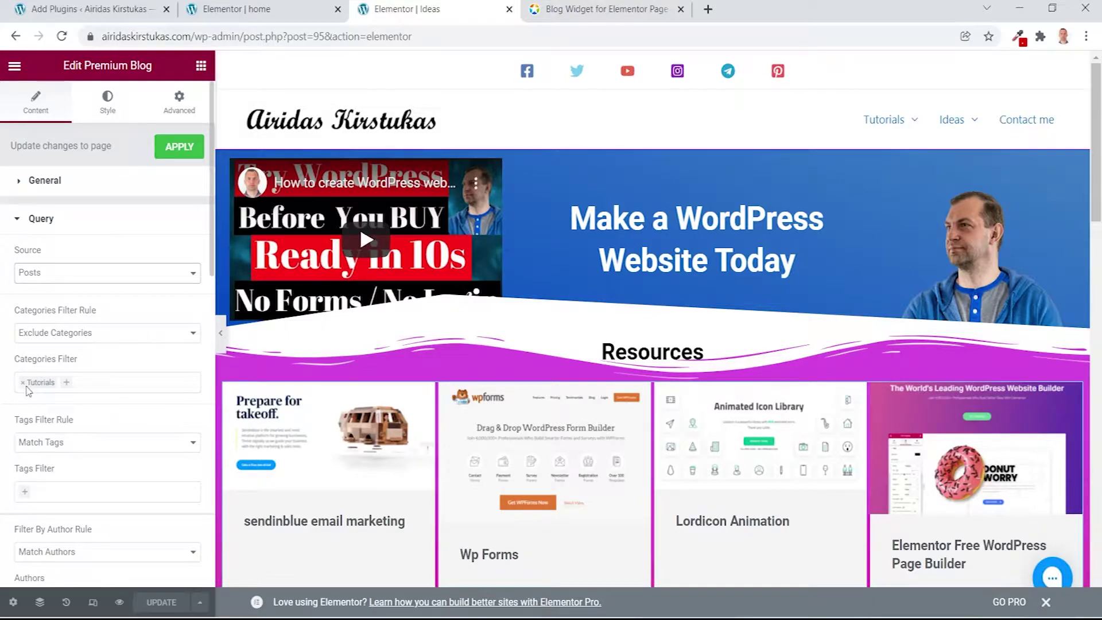
scroll(97, 359, down, 8)
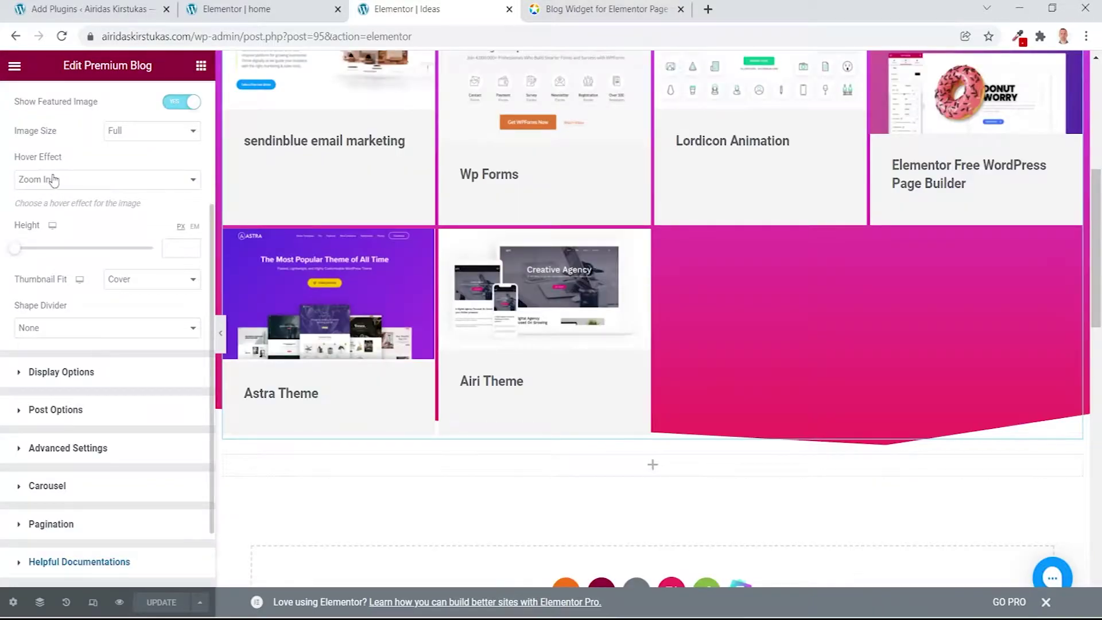
scroll(109, 356, up, 3)
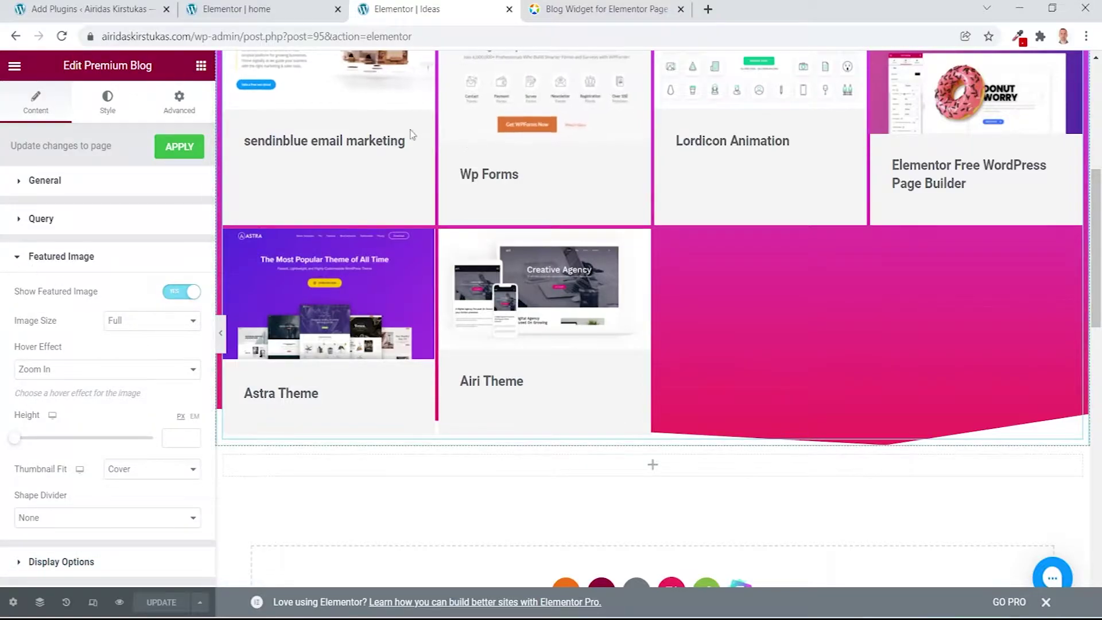
- Turn off Show Post Content in the blog grid's Post Options
click(20, 256)
click(15, 333)
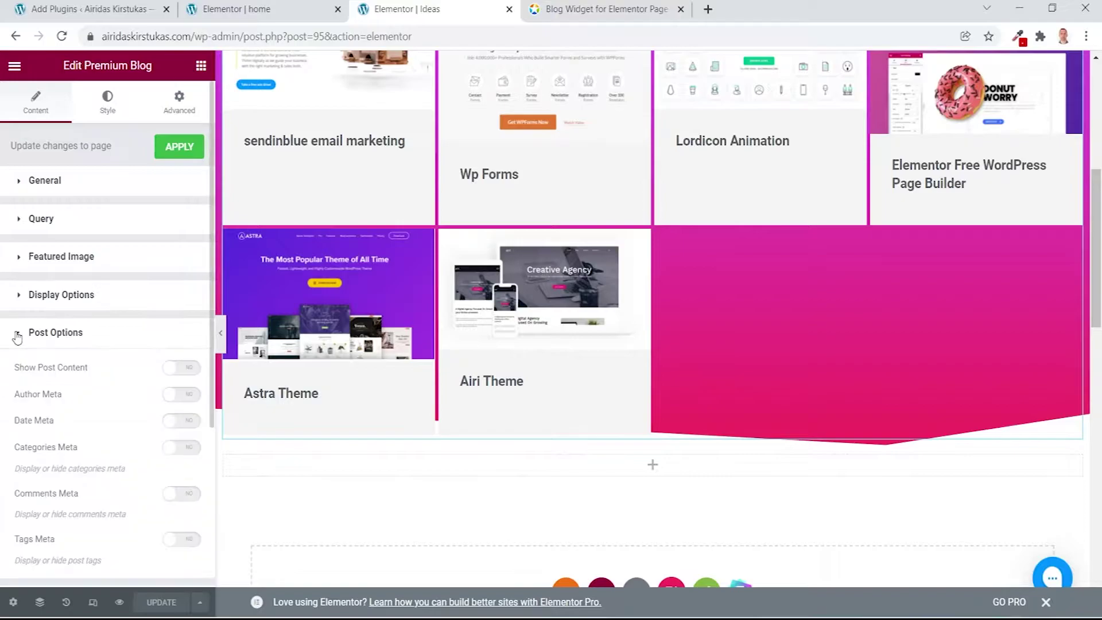
scroll(113, 113, down, 4)
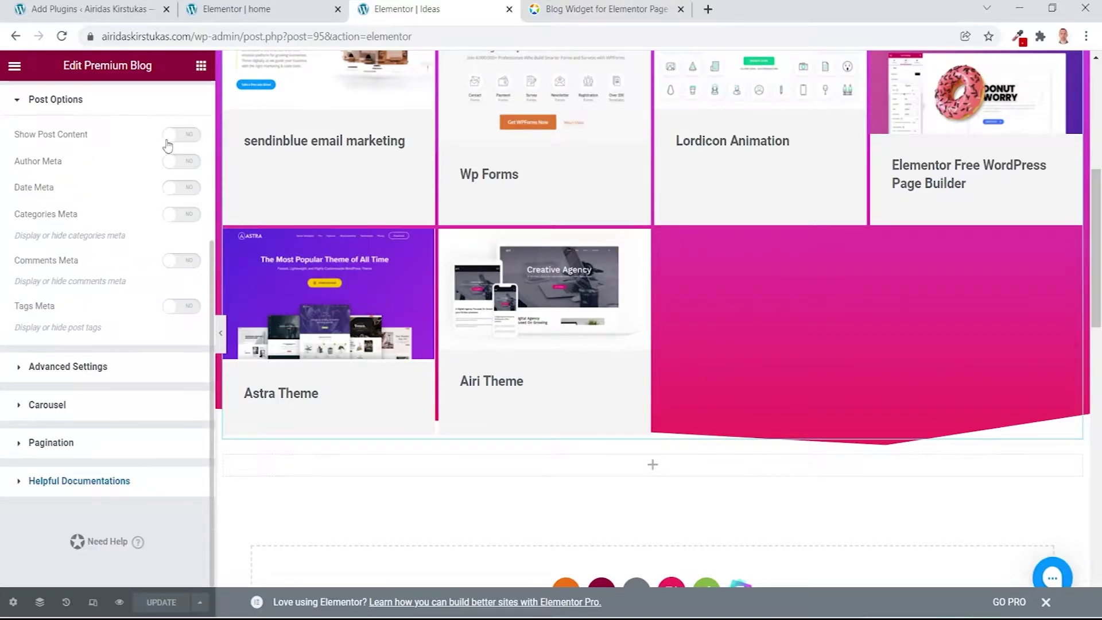
scroll(154, 230, up, 2)
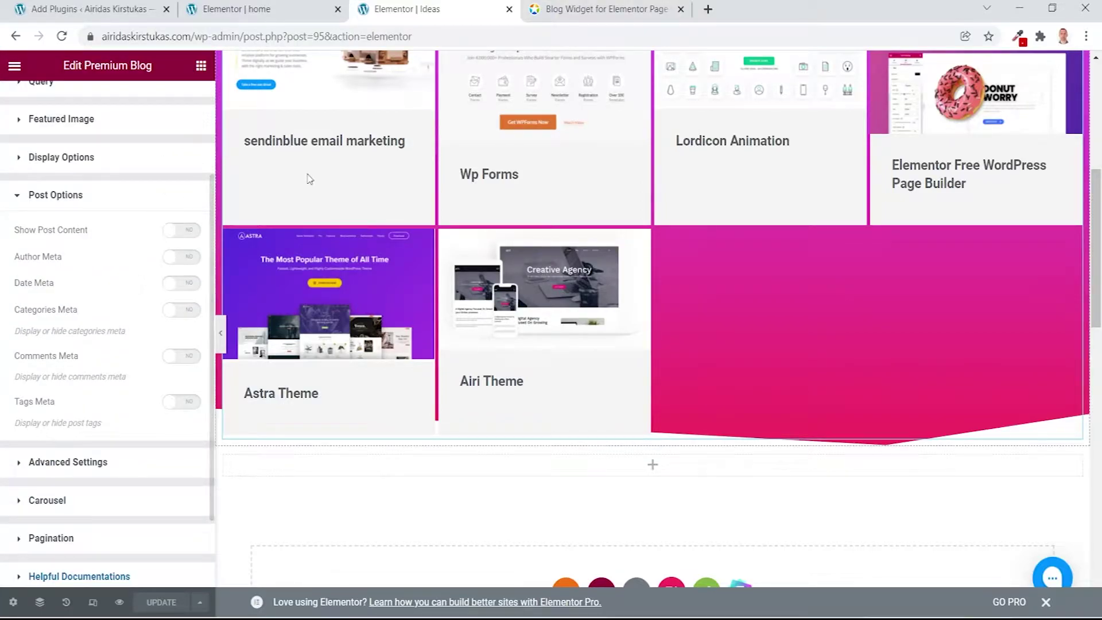
click(181, 233)
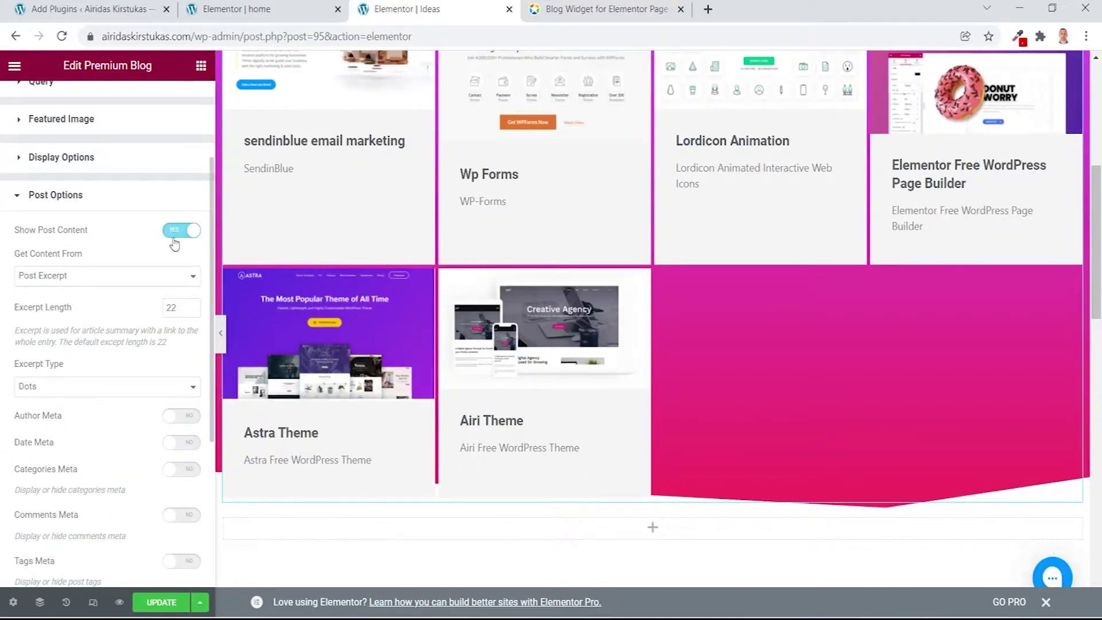
click(175, 233)
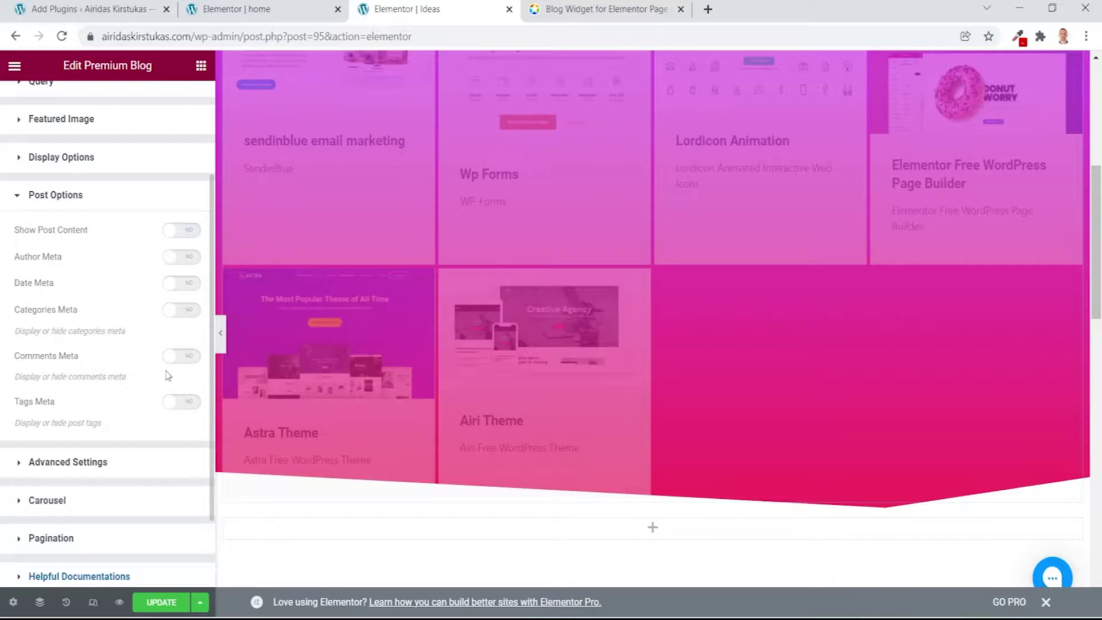
scroll(162, 395, down, 2)
- Stop links opening in a new tab and enable pagination for the blog grid
click(17, 372)
scroll(188, 397, down, 2)
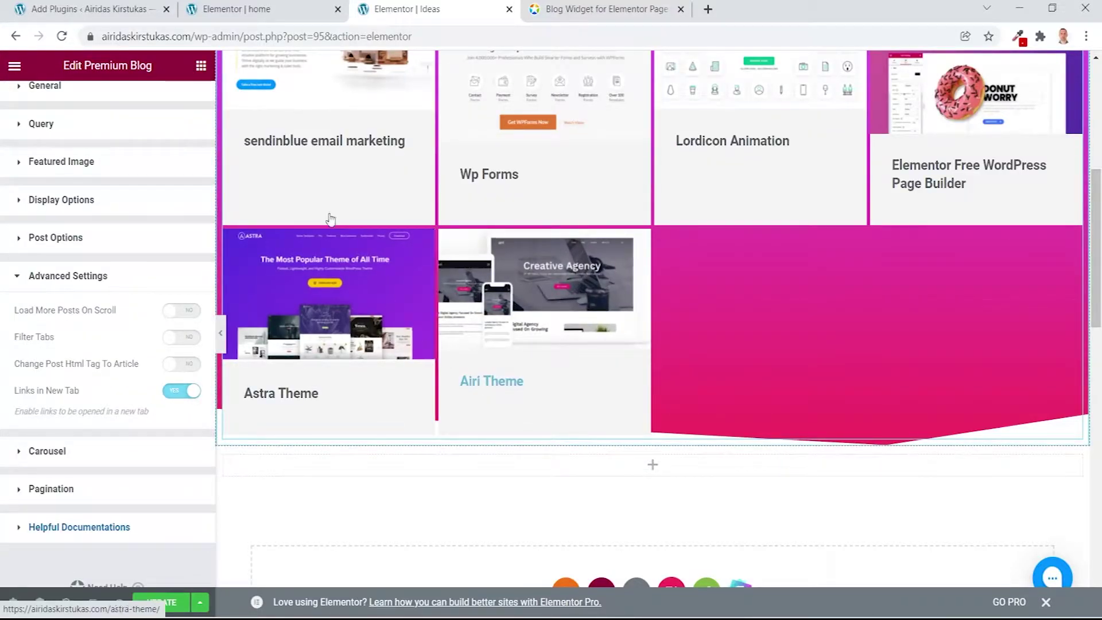
click(183, 393)
click(22, 451)
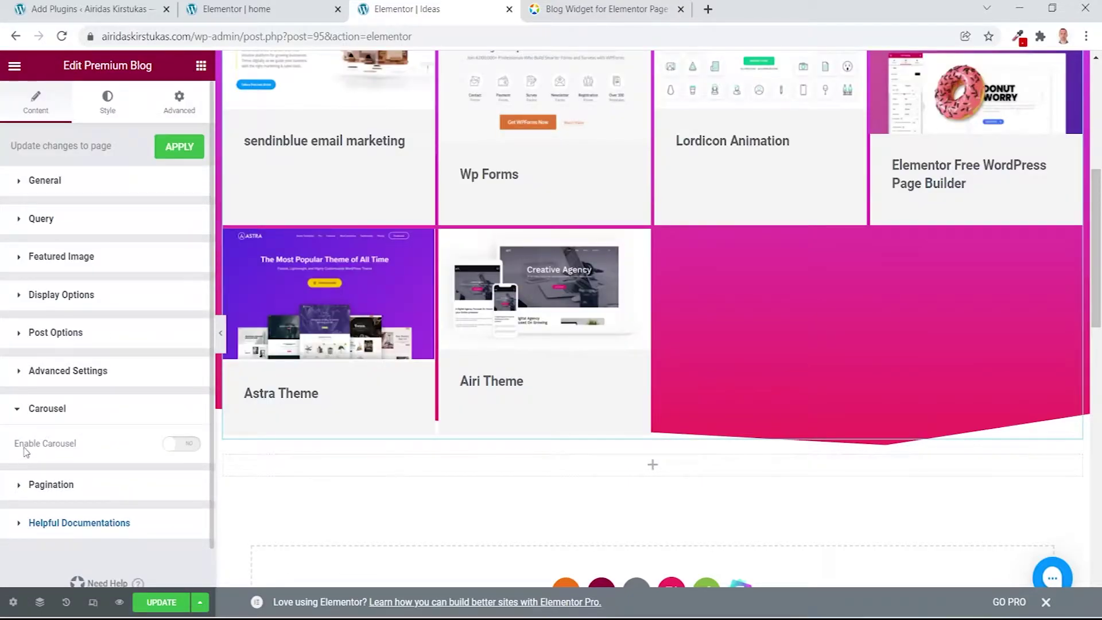
click(20, 447)
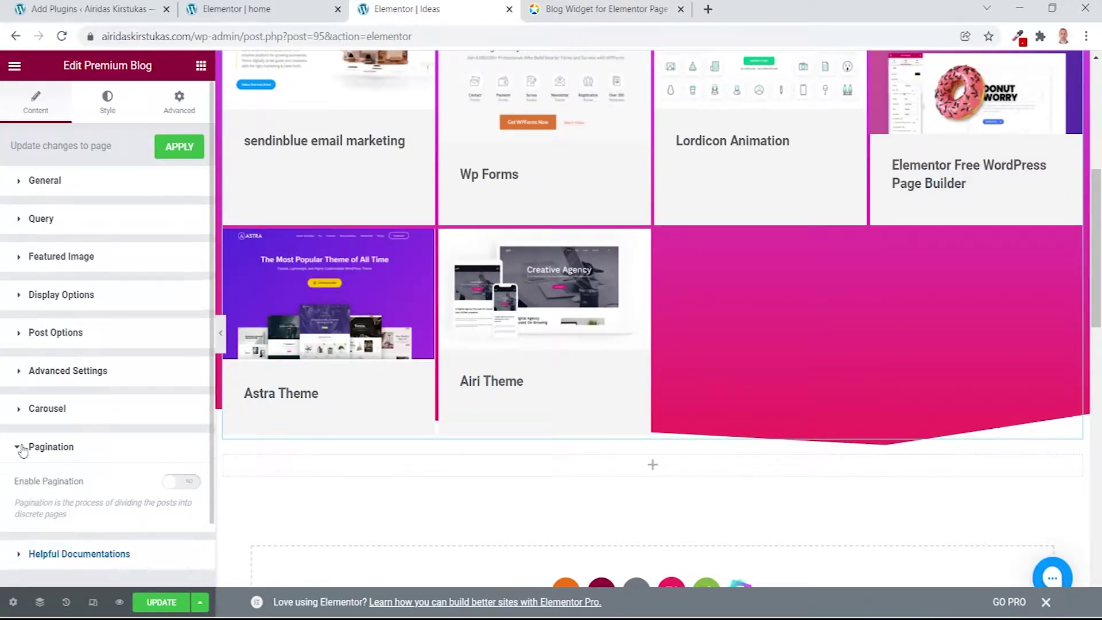
click(190, 482)
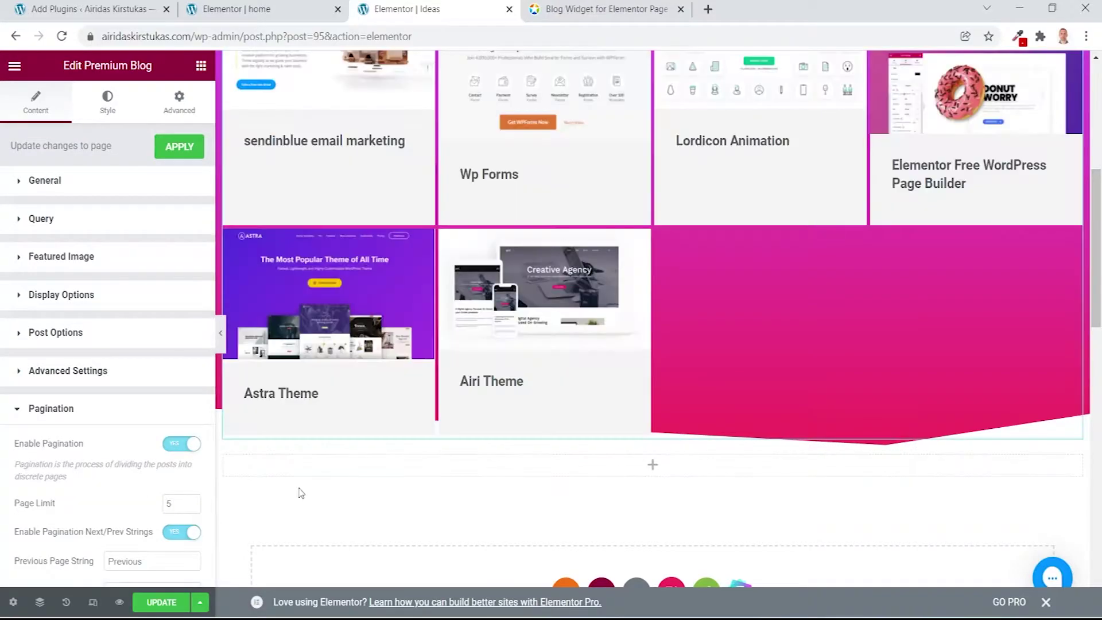
- Update the Ideas page and go to the All Posts list in WordPress admin
scroll(573, 247, down, 5)
scroll(56, 378, down, 3)
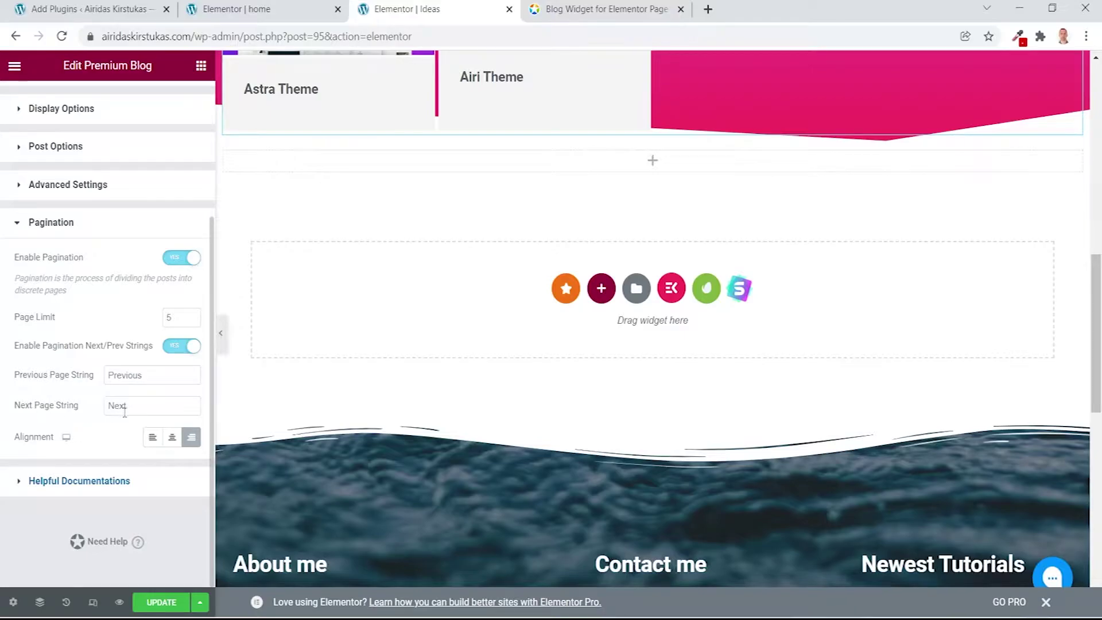
click(161, 602)
key(ctrl+1)
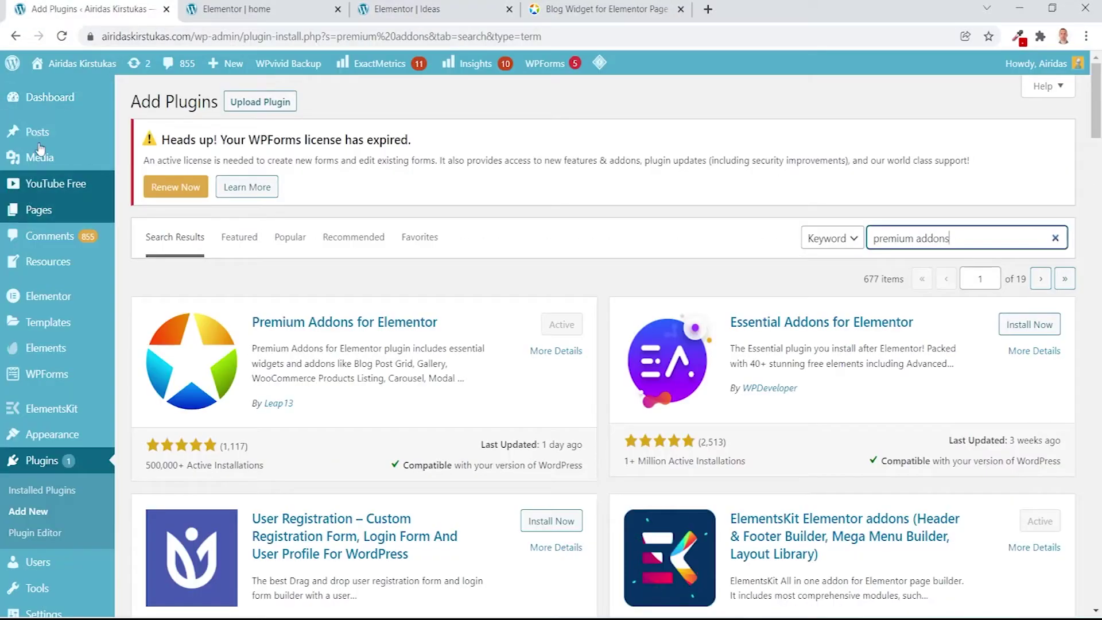
click(38, 131)
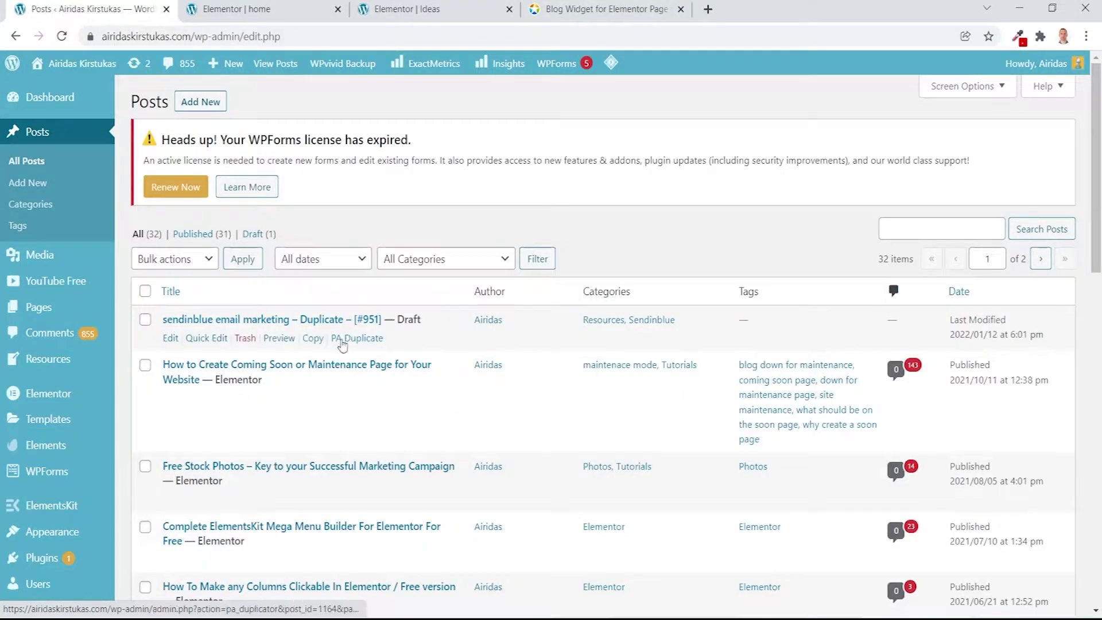
scroll(343, 344, down, 9)
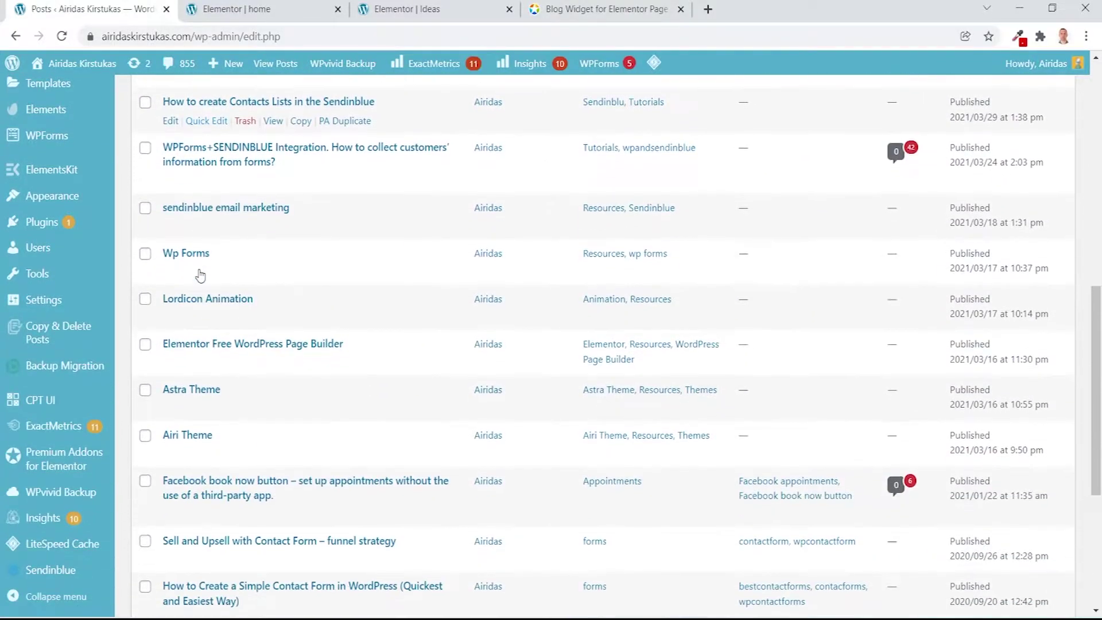
scroll(201, 275, up, 1)
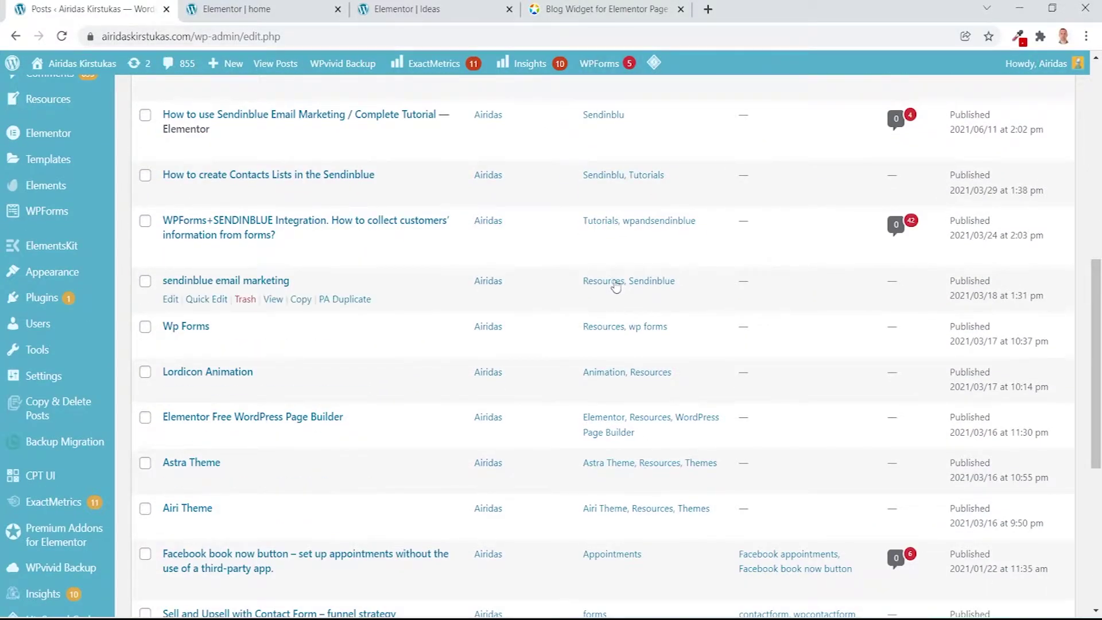
scroll(616, 287, up, 8)
- Edit the Astra Theme post and review its ticked categories
scroll(183, 474, down, 8)
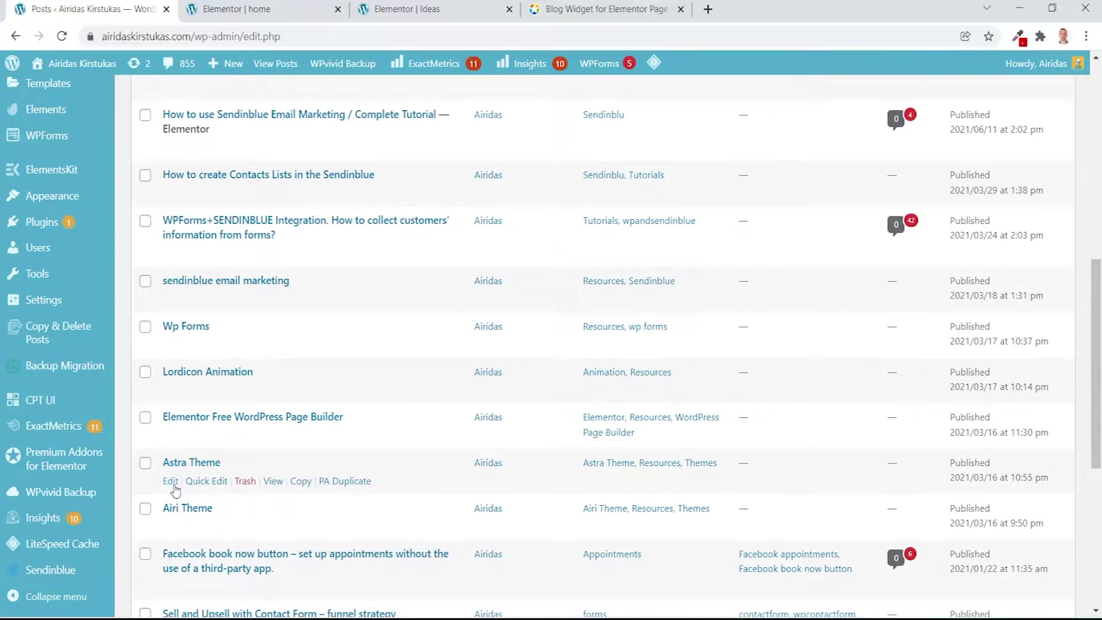
click(171, 482)
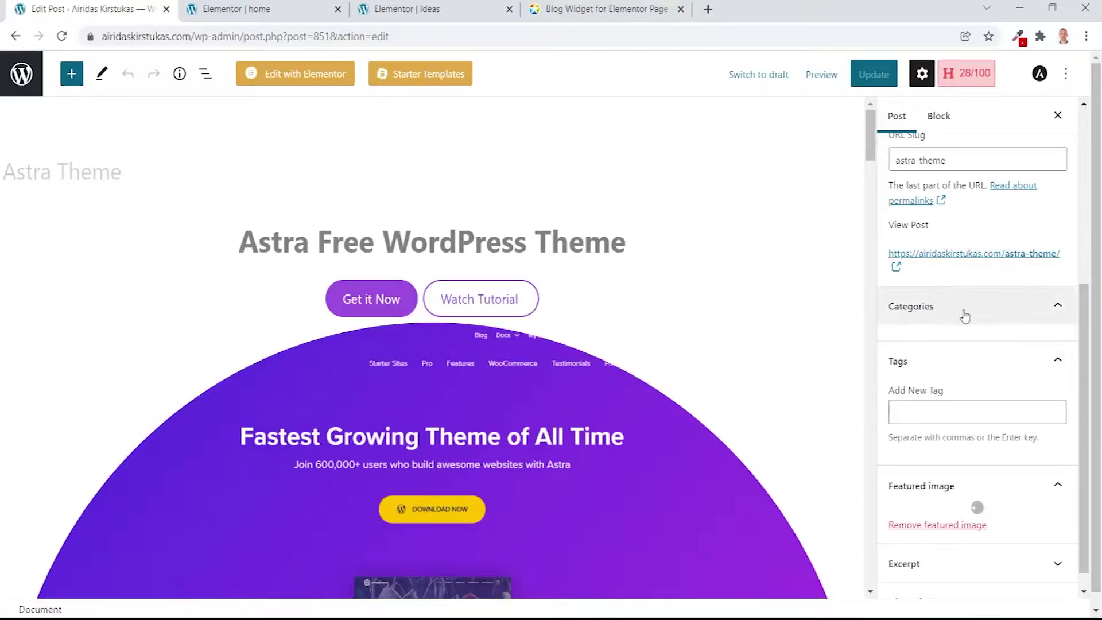
click(970, 313)
click(956, 313)
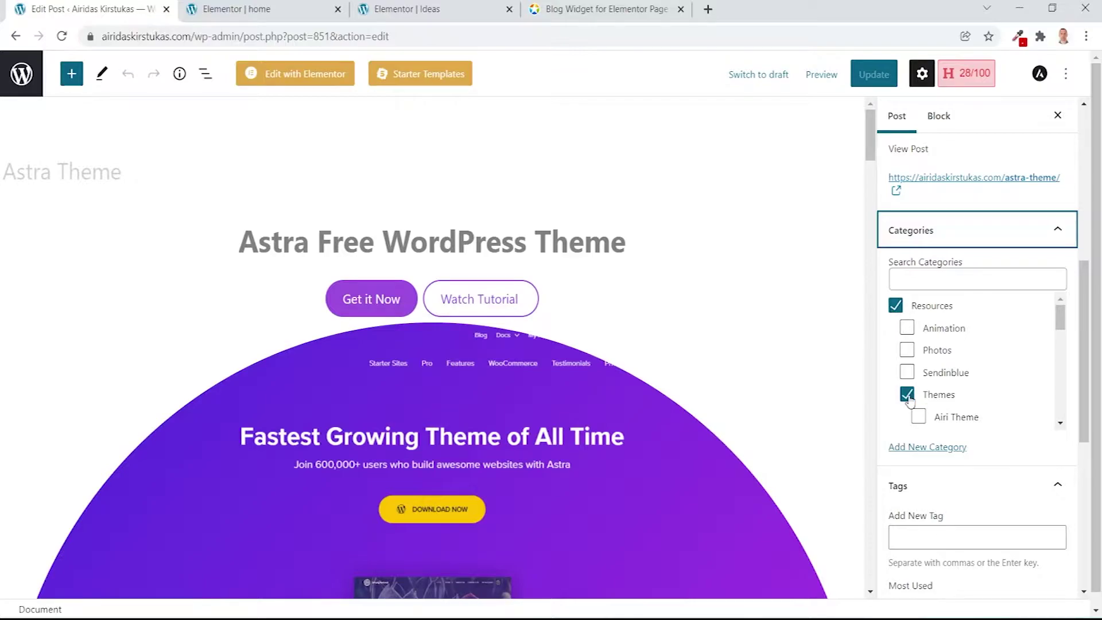
scroll(944, 402, down, 1)
scroll(944, 356, down, 3)
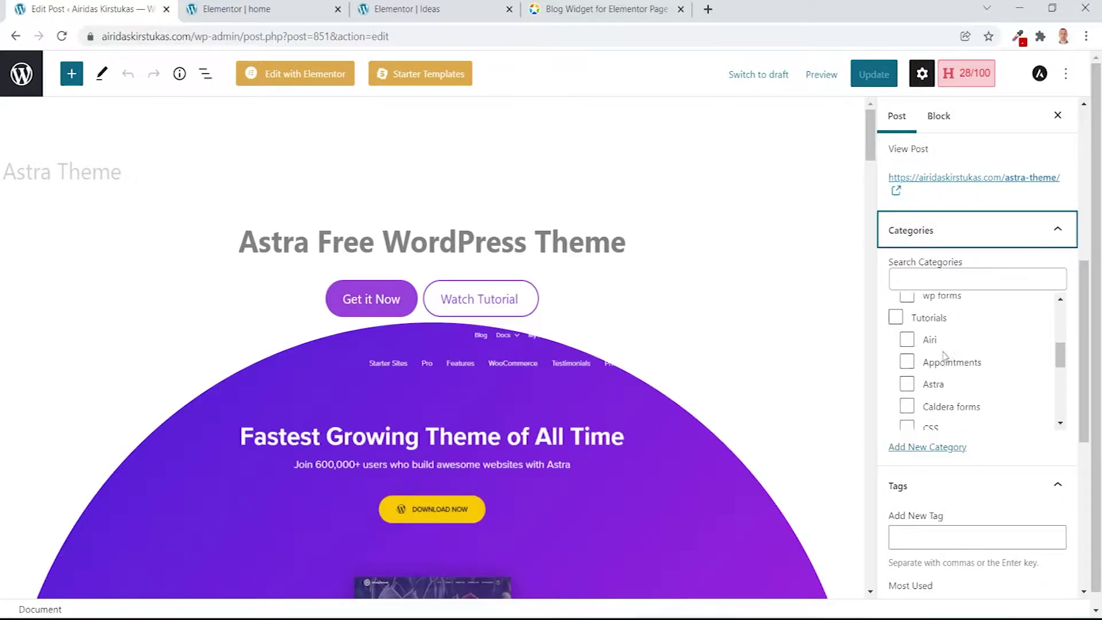
scroll(904, 368, up, 1)
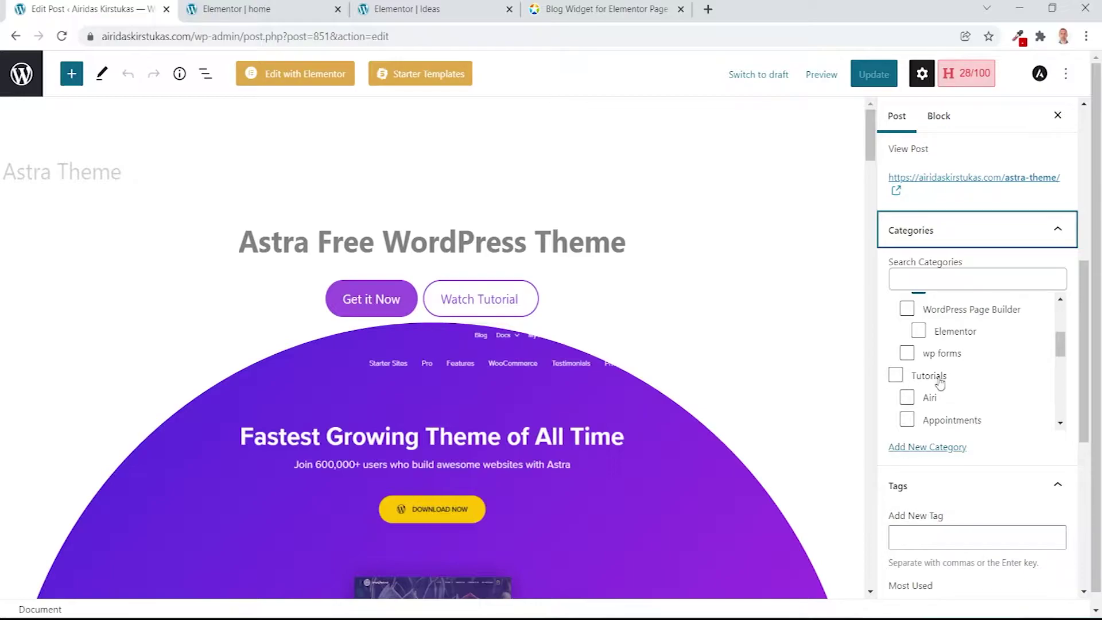
scroll(918, 367, down, 5)
scroll(918, 345, up, 6)
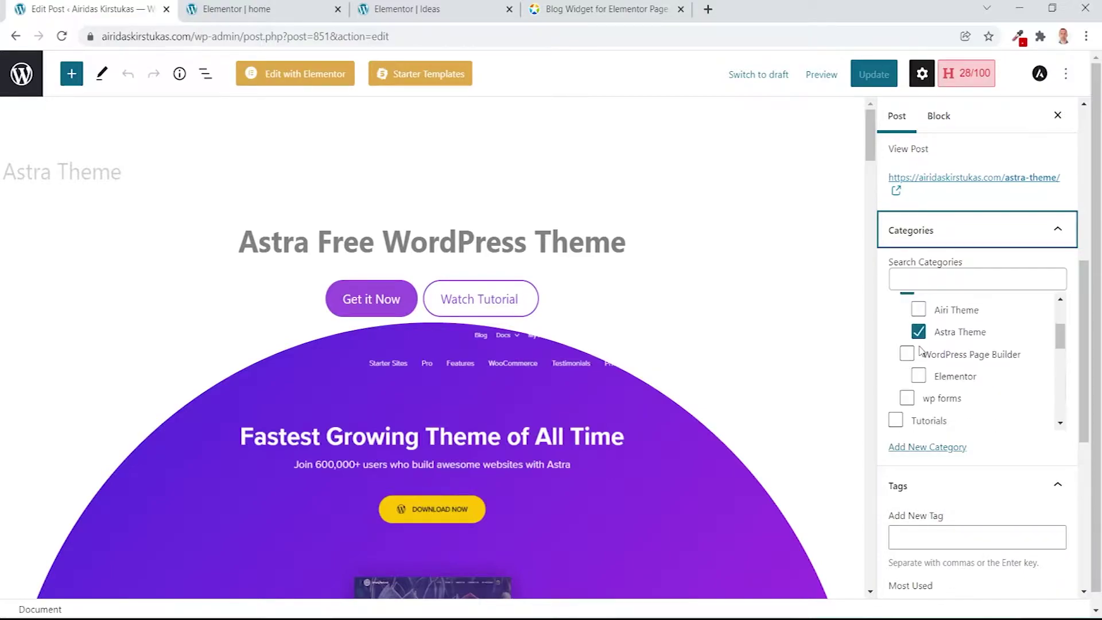
scroll(921, 350, down, 1)
scroll(926, 354, up, 1)
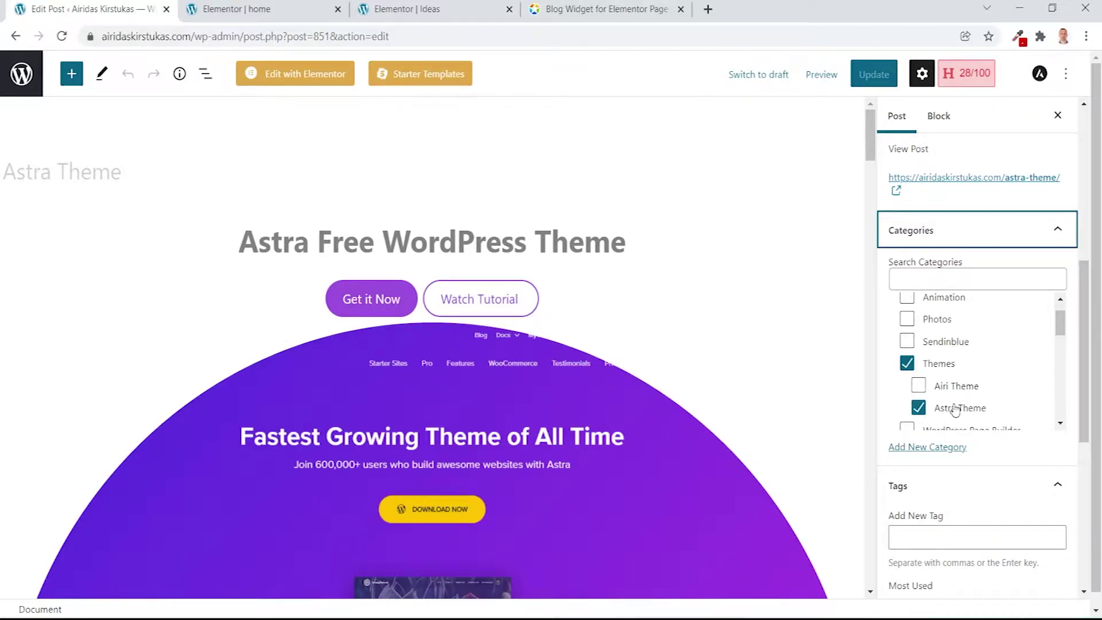
scroll(955, 409, down, 1)
- Start a new category and set Themes as its parent category
click(925, 447)
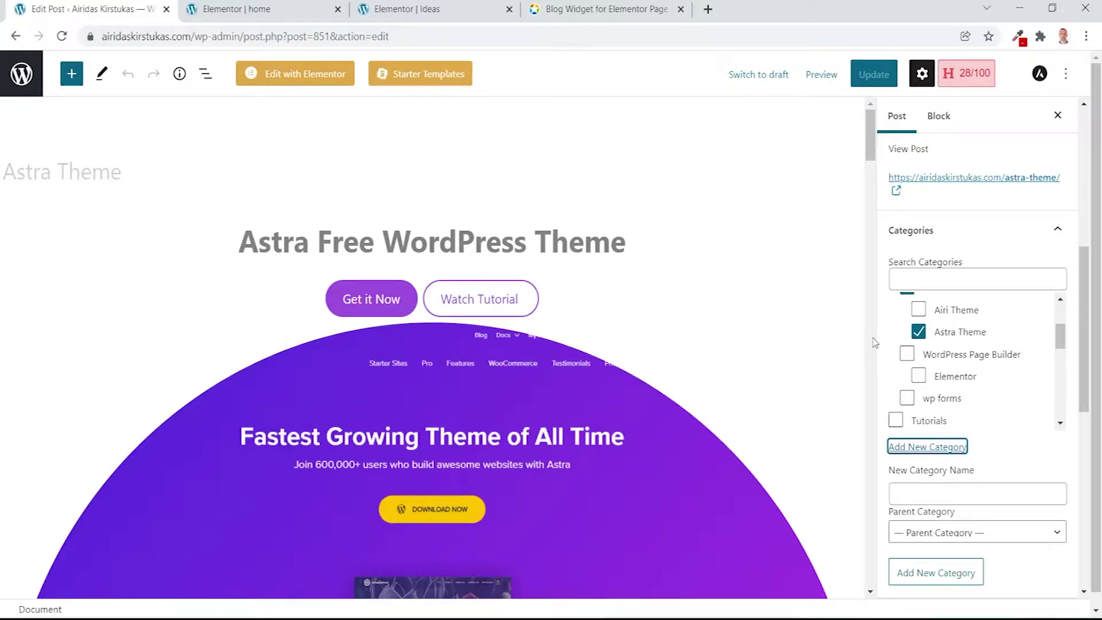
click(932, 533)
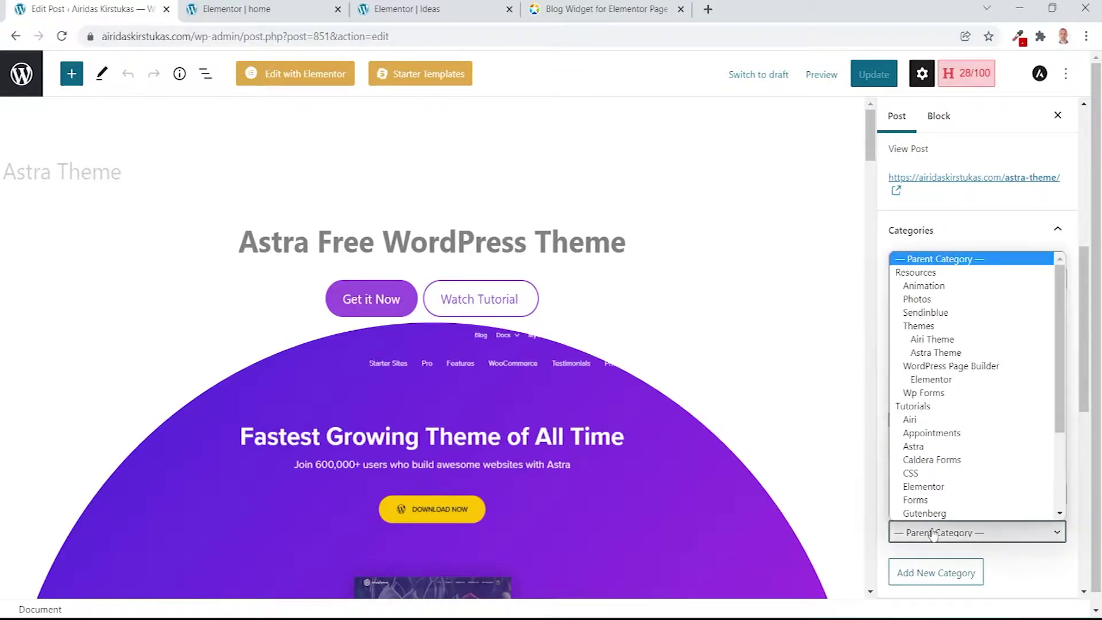
click(916, 272)
click(941, 532)
scroll(941, 321, up, 1)
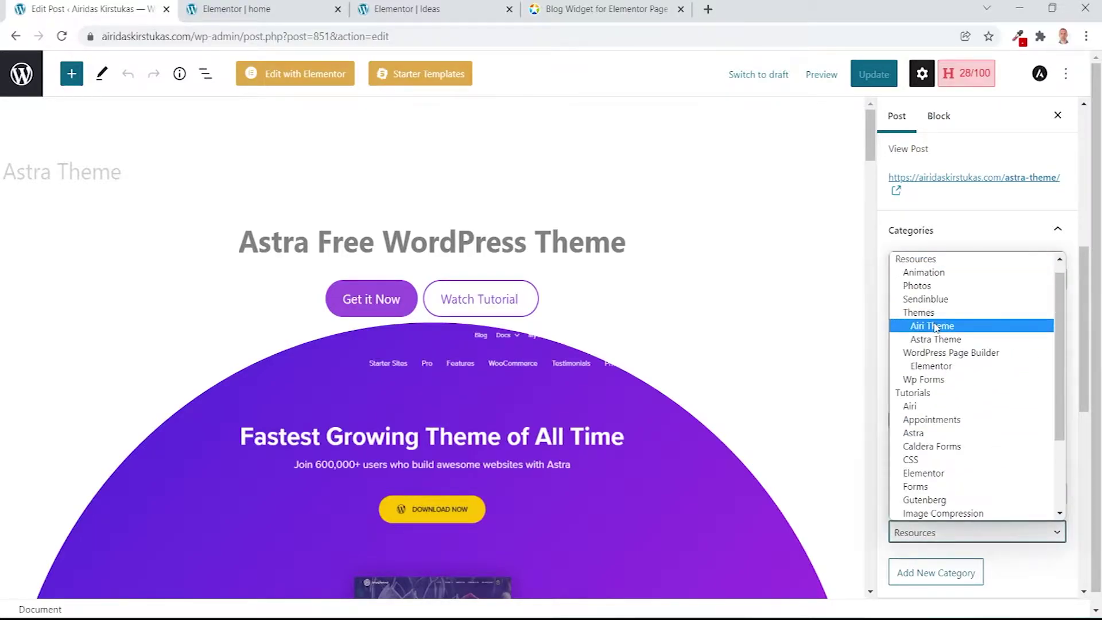
click(941, 325)
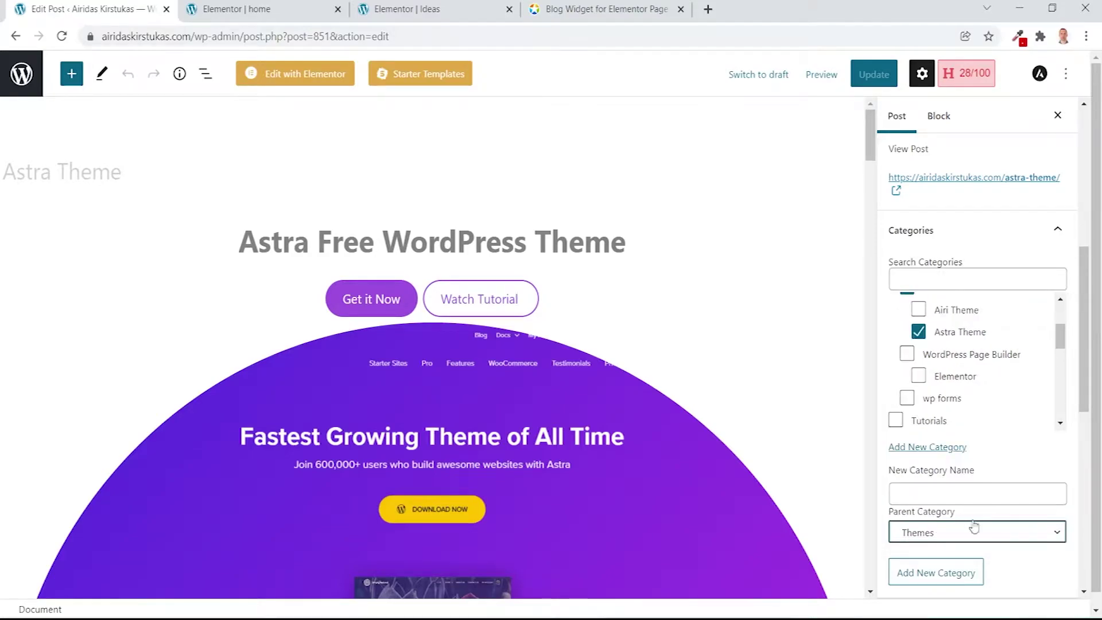
scroll(928, 322, up, 2)
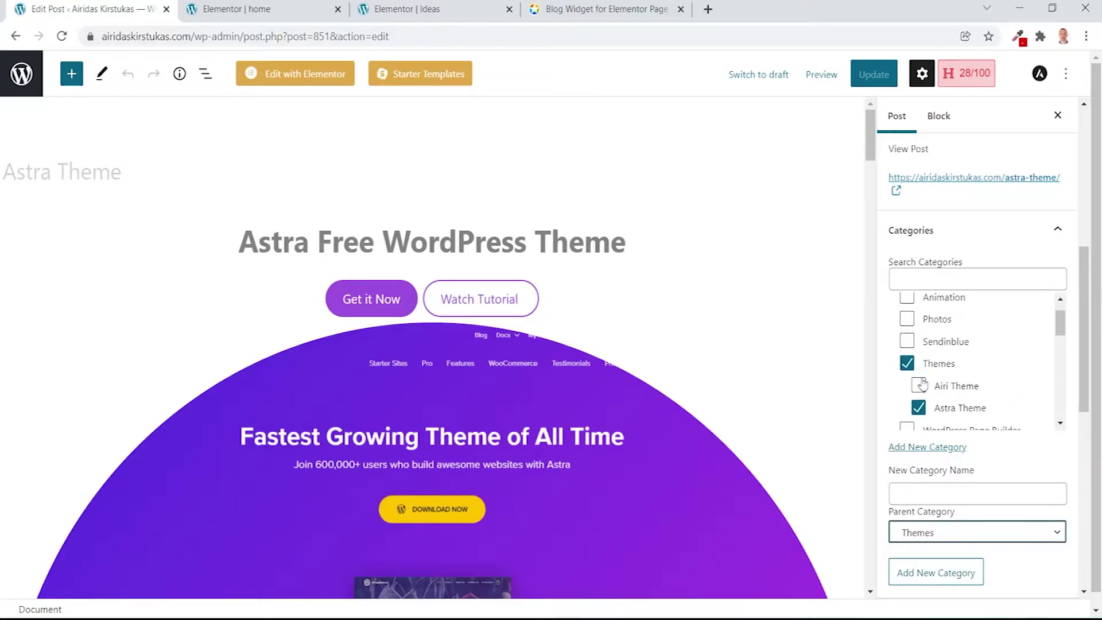
scroll(941, 373, down, 2)
scroll(930, 370, up, 4)
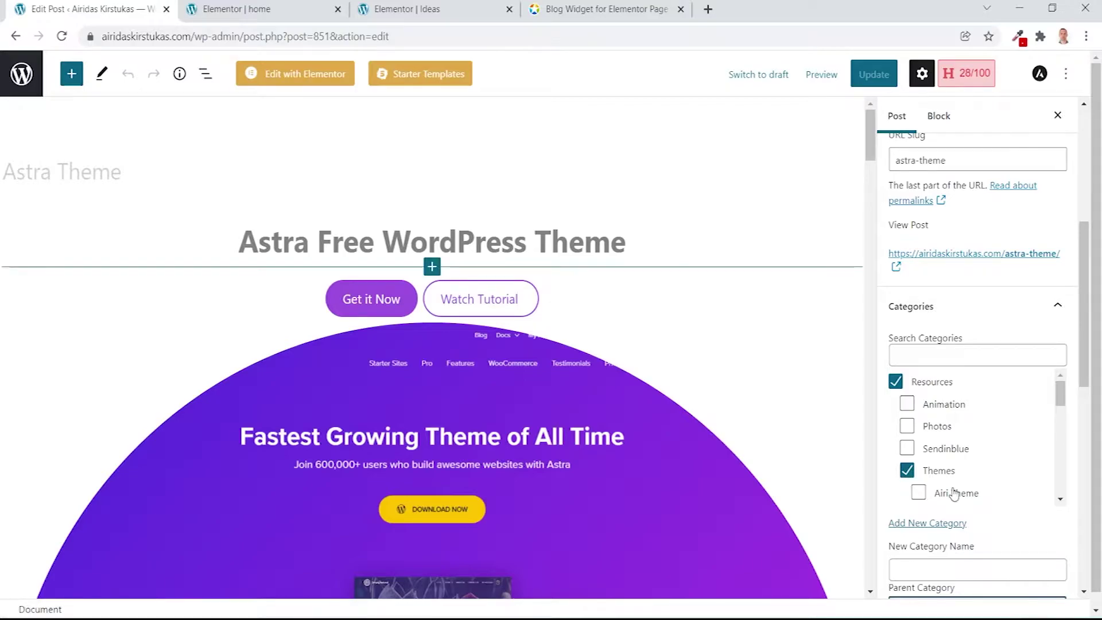
- On the Elementor home page, select the Premium Blog widget and expand its Query settings
click(237, 9)
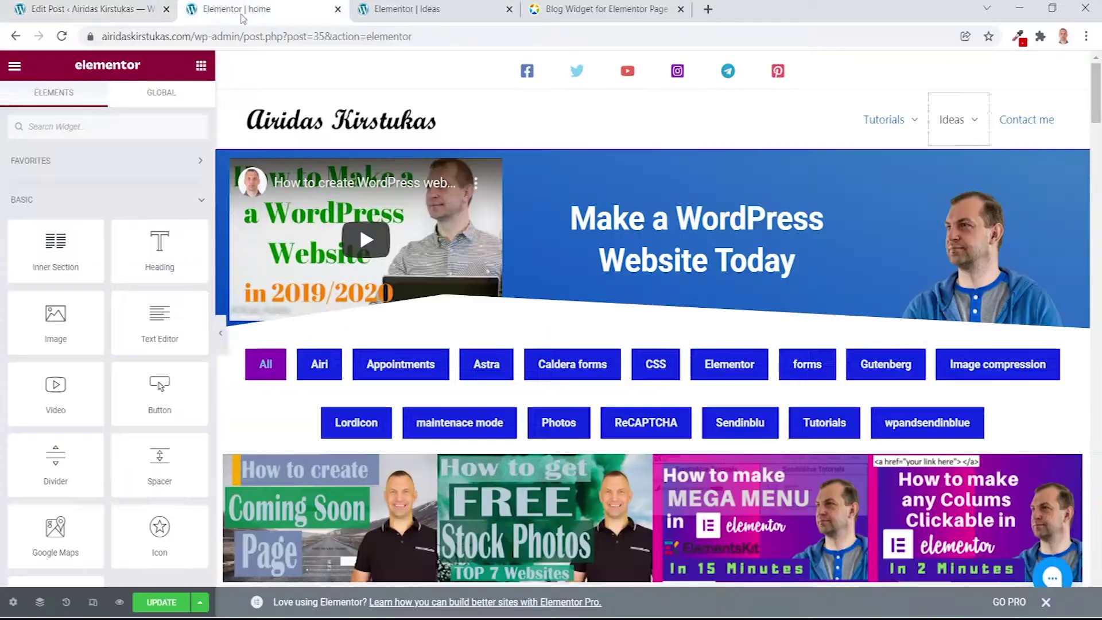
scroll(533, 396, down, 1)
scroll(533, 396, down, 2)
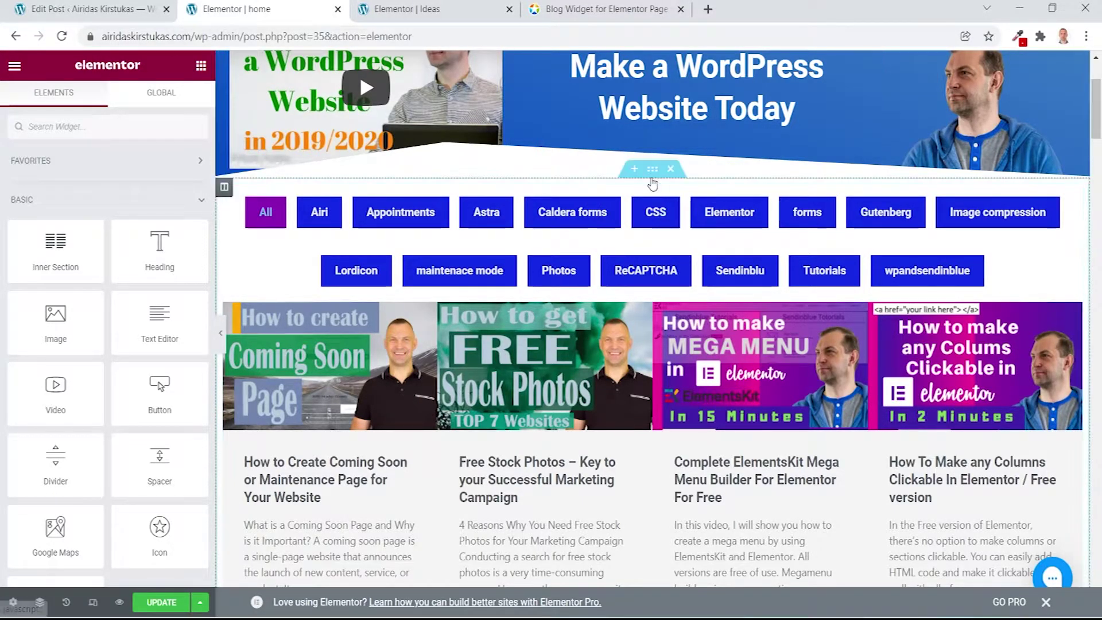
click(652, 183)
click(229, 436)
click(63, 459)
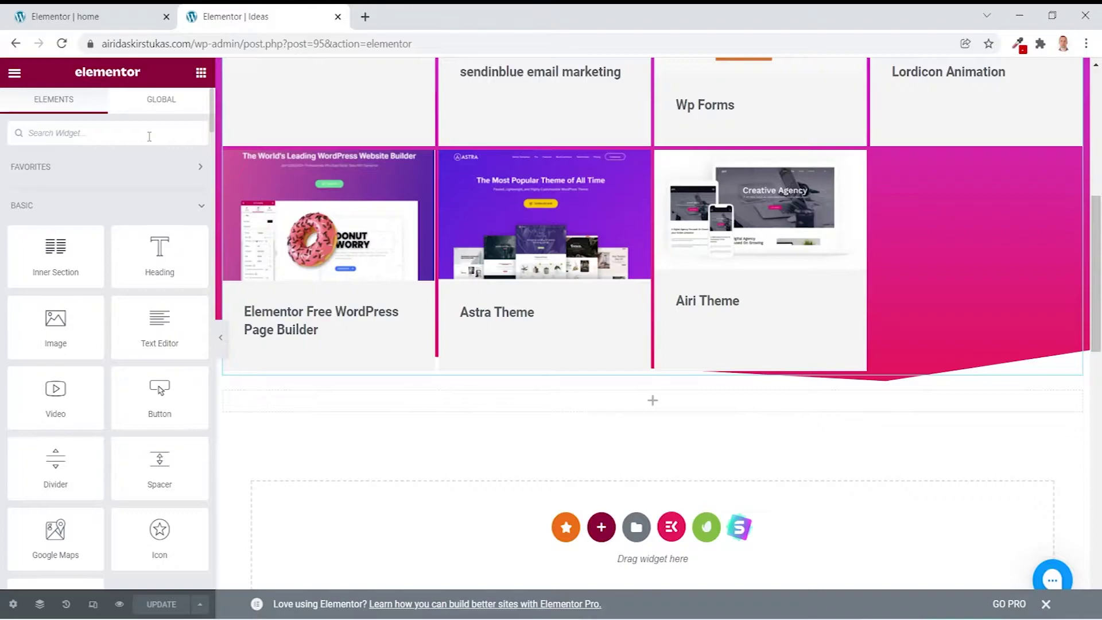
- Filter widgets by 'pos', add a one-column section below the Resources cards, and drop Premium Blog in
text(post)
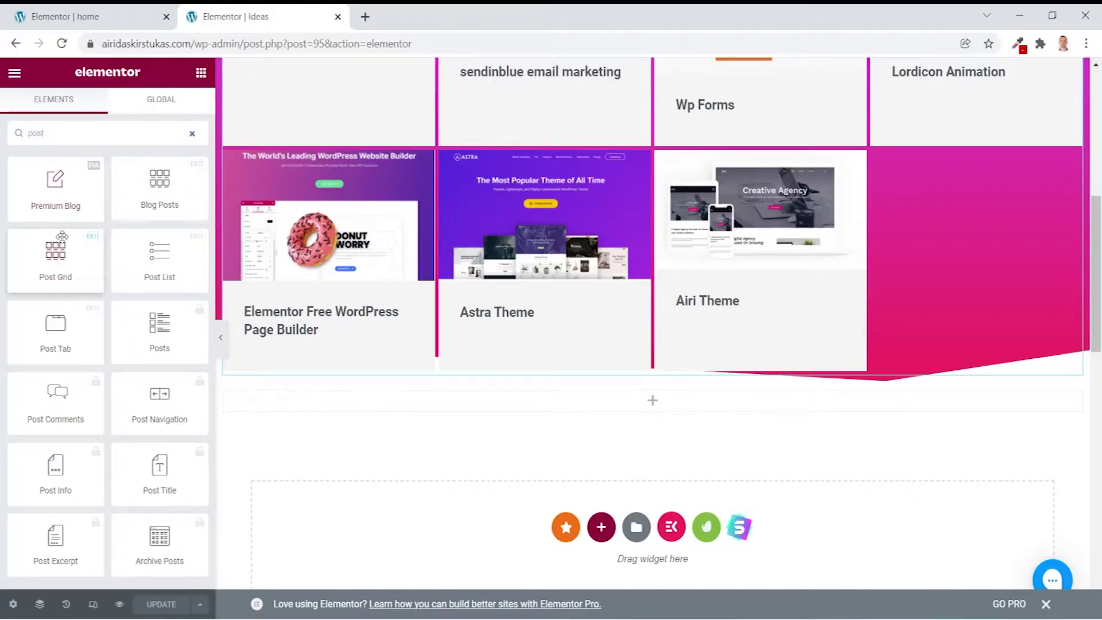
click(601, 527)
click(445, 568)
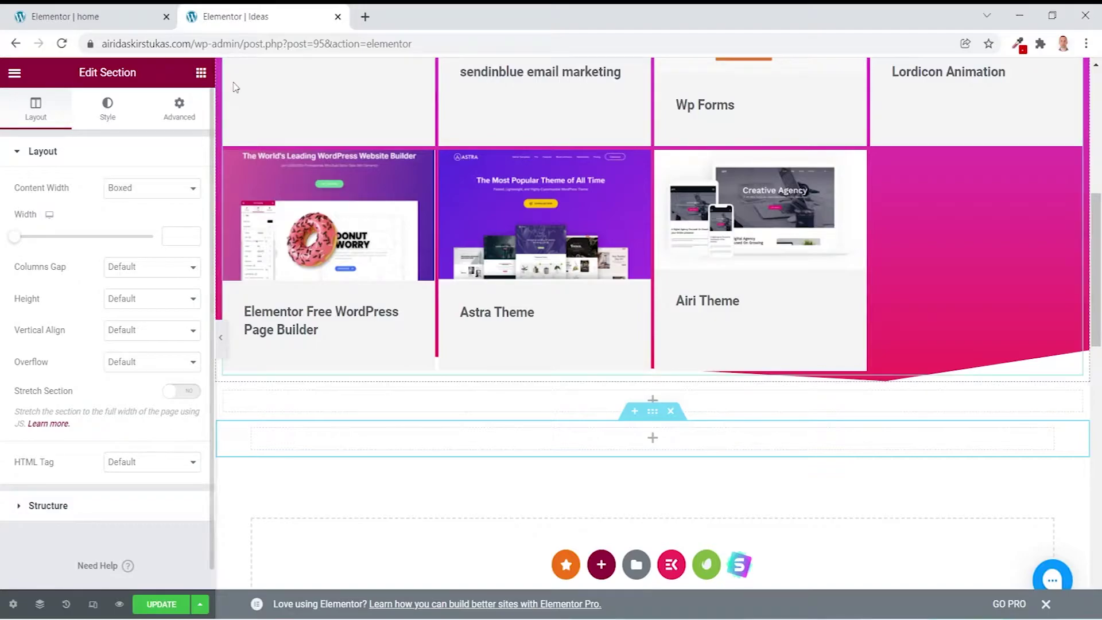
click(201, 72)
drag(55, 189, 664, 453)
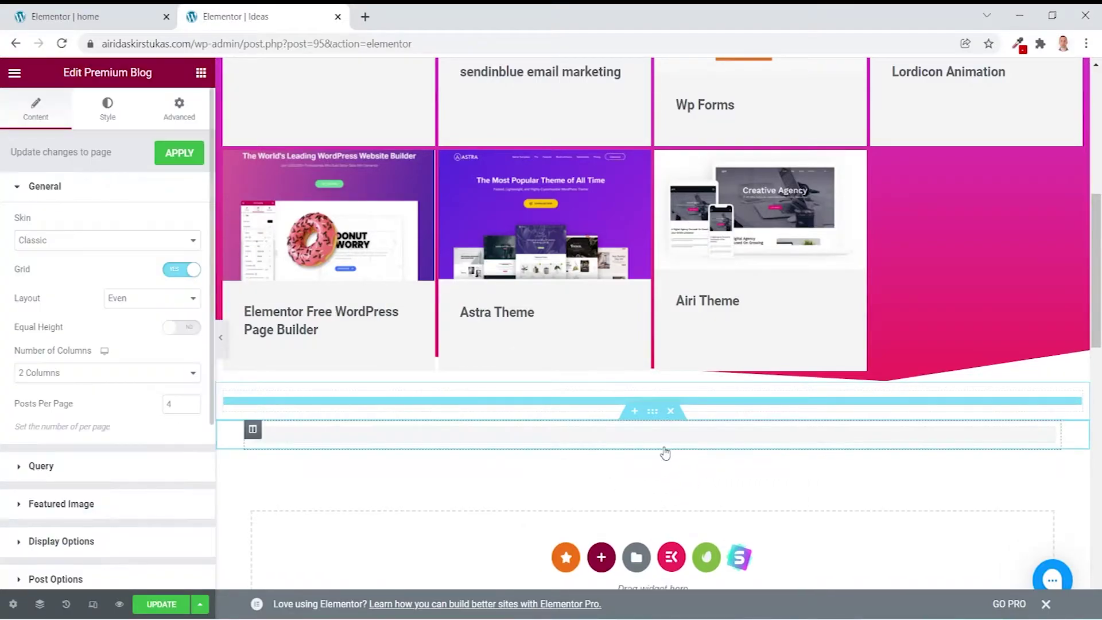
scroll(475, 344, down, 5)
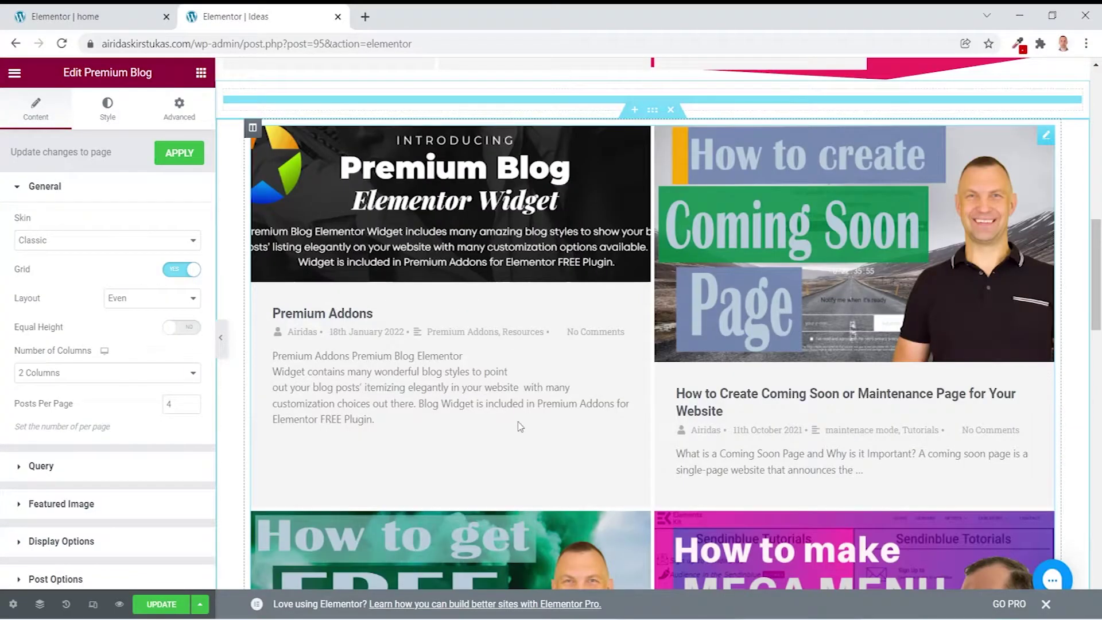
scroll(521, 426, up, 4)
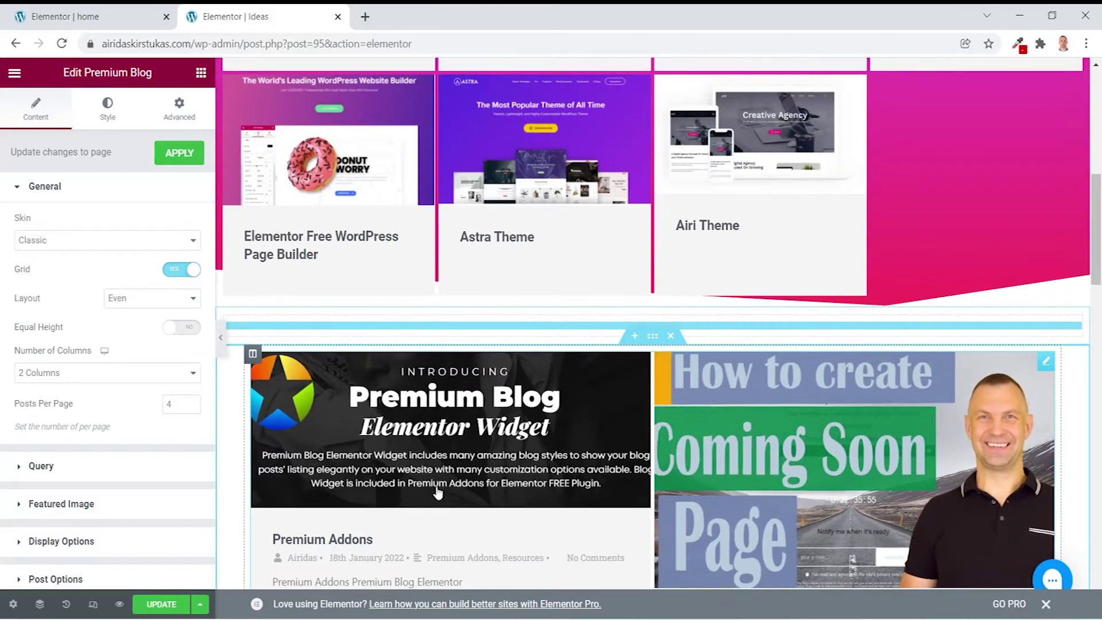
scroll(501, 362, down, 3)
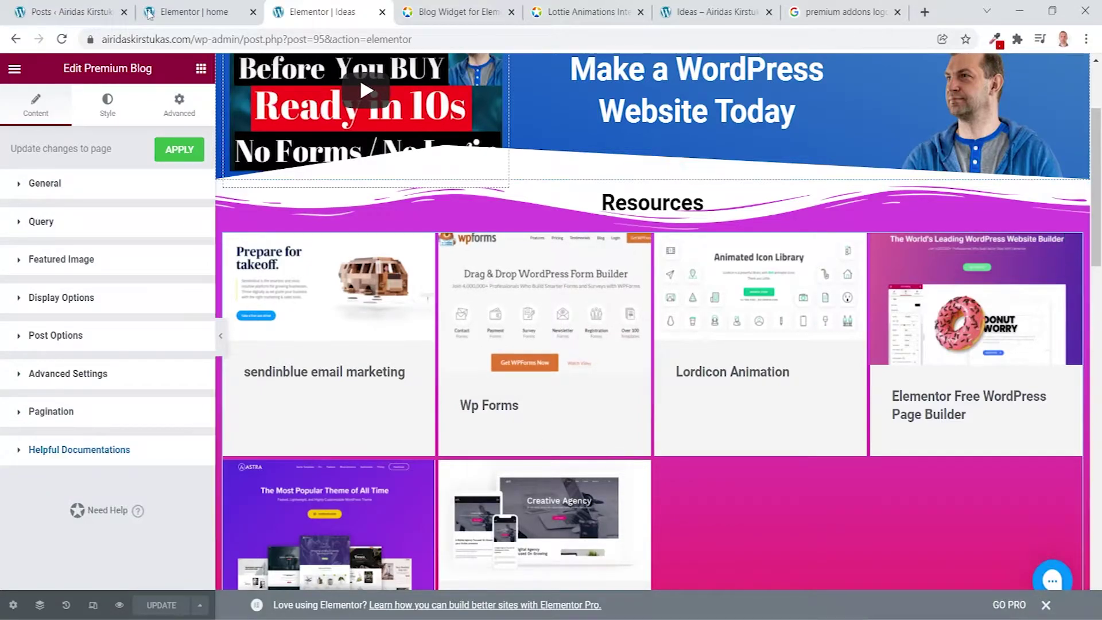
- Copy the Wp Forms post and edit the resulting Wp Forms #3 draft
click(52, 13)
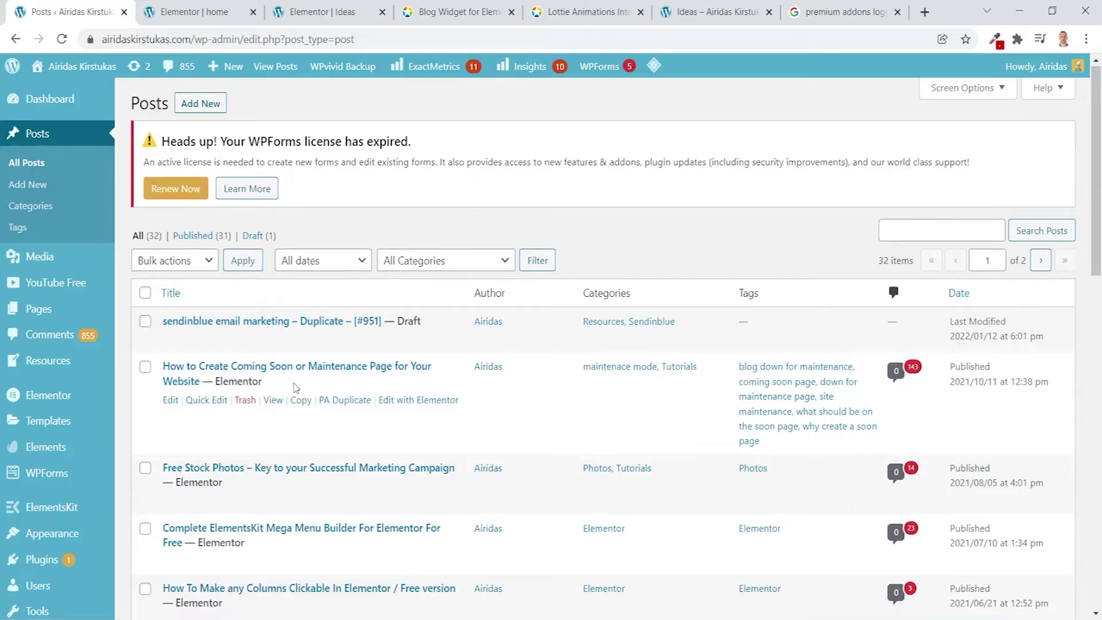
scroll(295, 389, down, 3)
scroll(295, 389, down, 5)
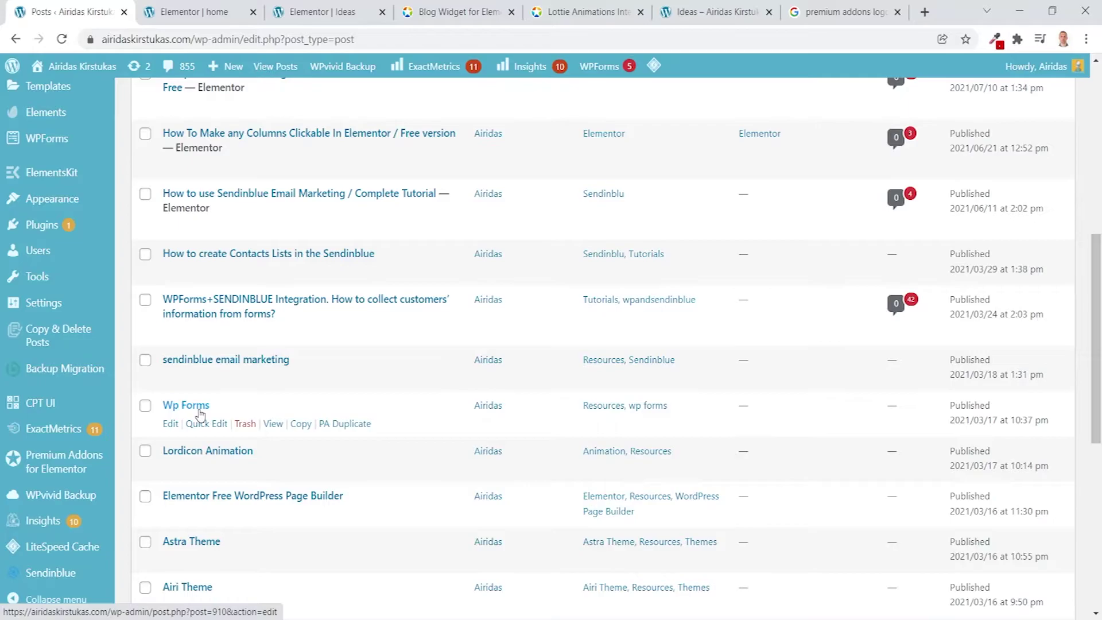
mouse_move(301, 423)
click(300, 465)
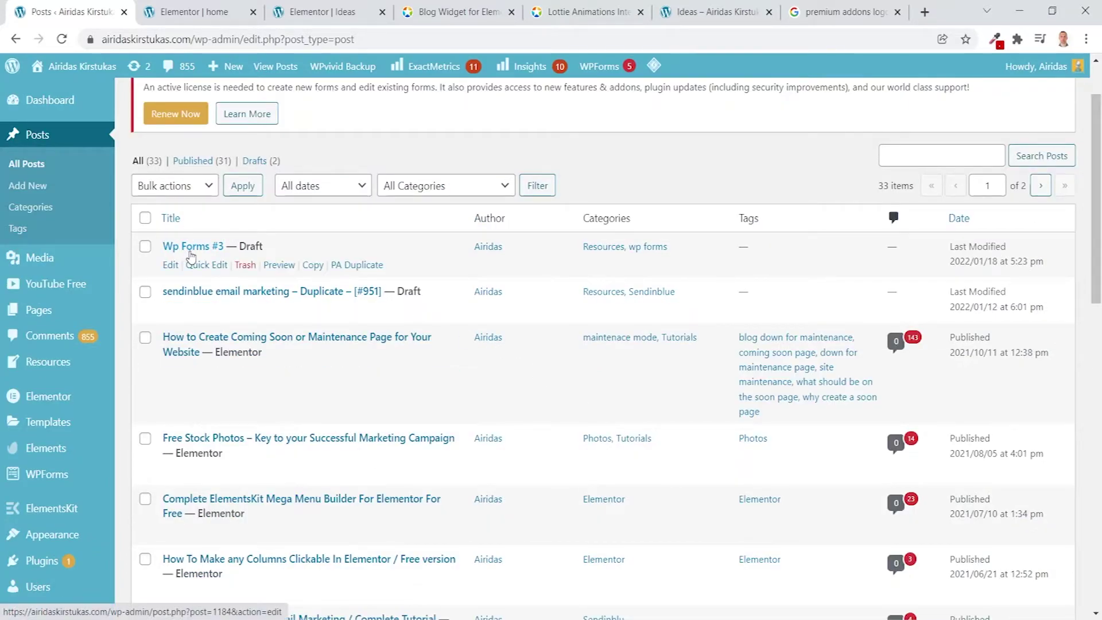
click(171, 267)
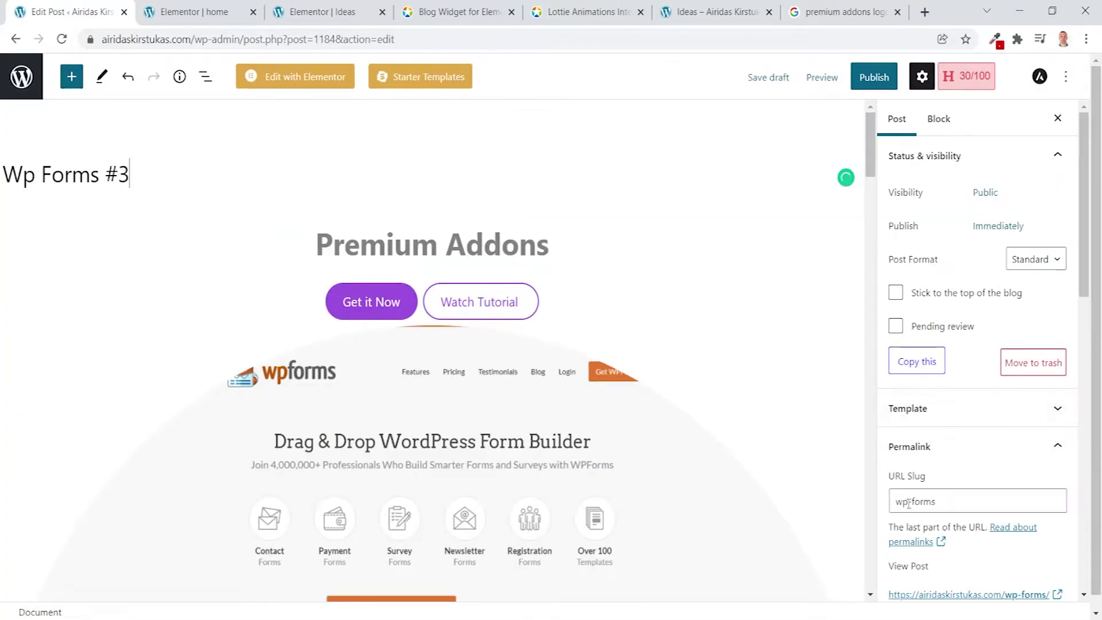
- Relink the Get it Now button to the copied Premium Addons page address
click(570, 244)
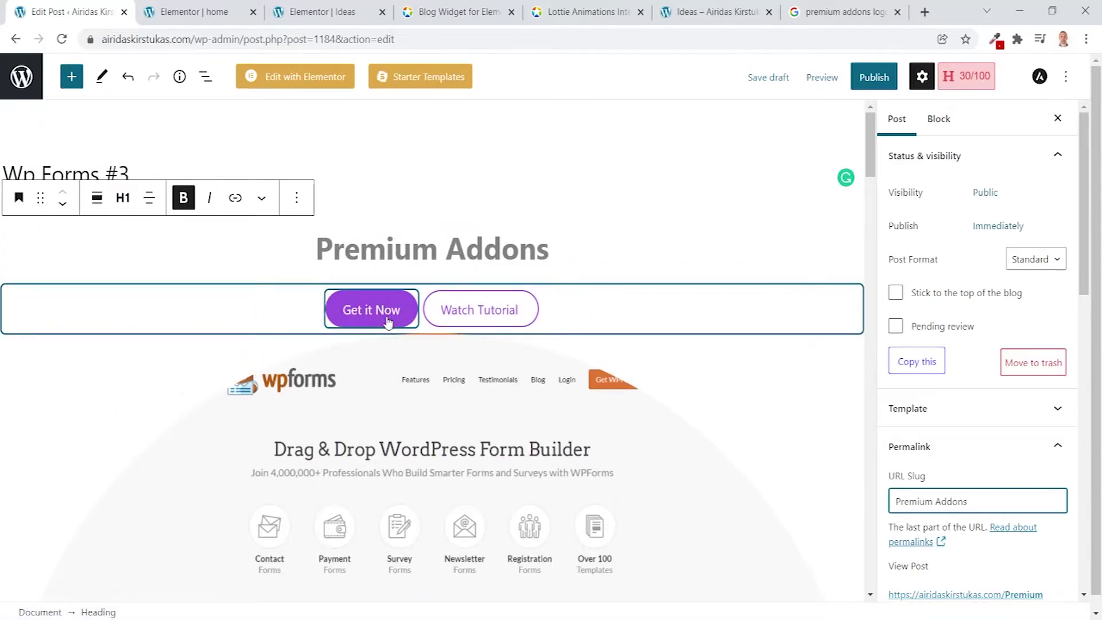
click(387, 323)
click(451, 357)
key(BackSpace)
key(BackSpace)
key(BackSpace)
key(BackSpace)
key(BackSpace)
key(BackSpace)
key(BackSpace)
key(BackSpace)
key(BackSpace)
key(BackSpace)
key(BackSpace)
key(BackSpace)
key(BackSpace)
key(BackSpace)
key(BackSpace)
key(BackSpace)
key(BackSpace)
key(BackSpace)
key(BackSpace)
key(BackSpace)
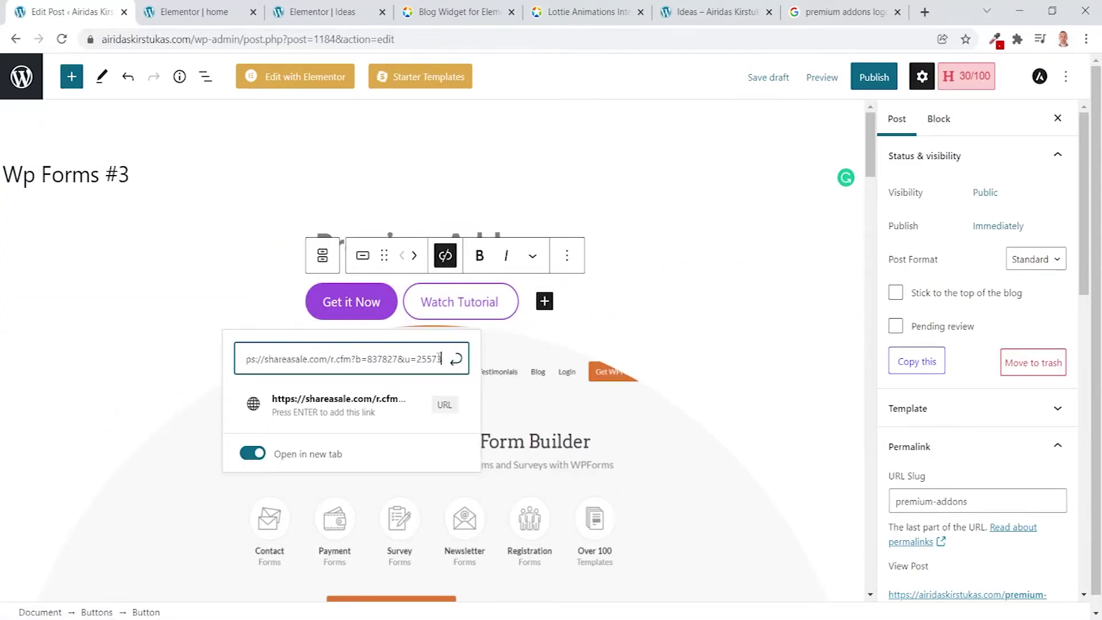
key(ctrl+a)
key(BackSpace)
click(456, 12)
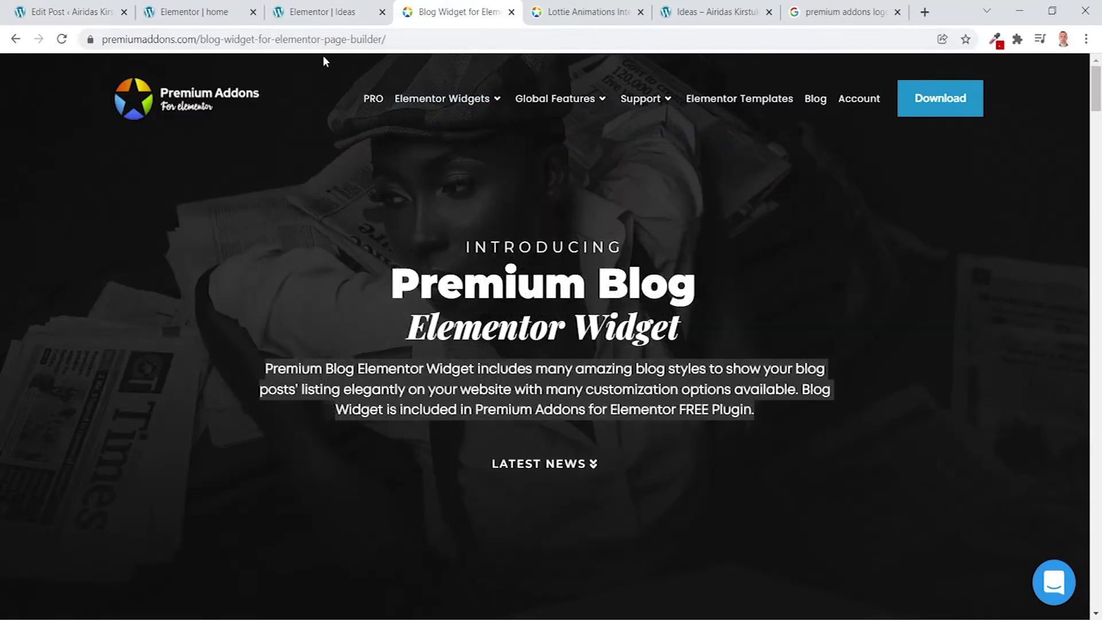
click(322, 43)
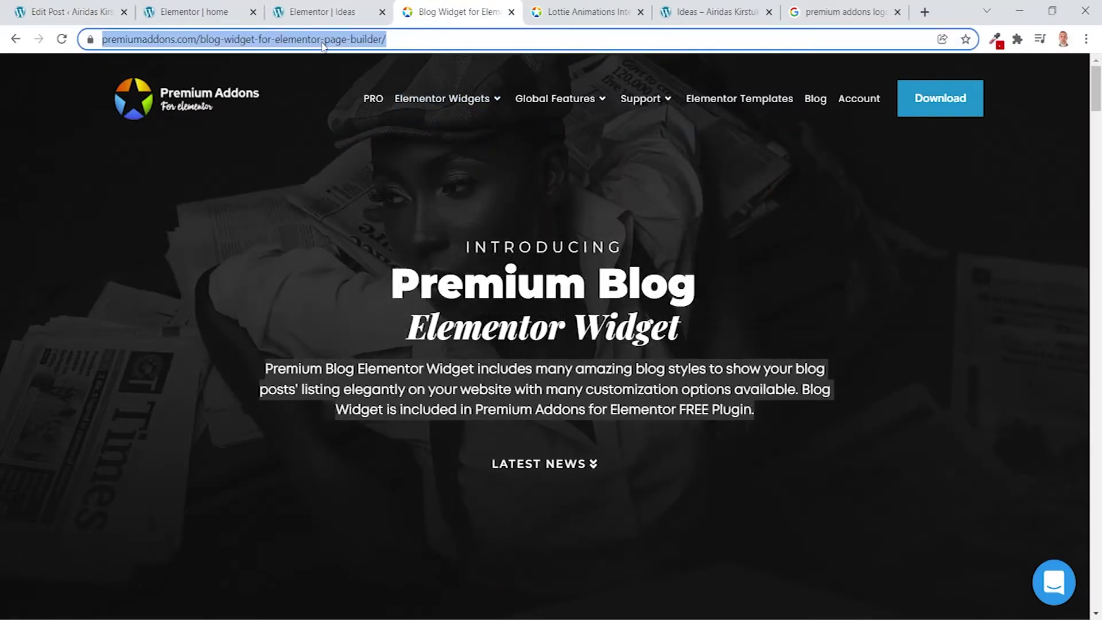
key(ctrl+c)
key(ctrl+1)
key(ctrl+v)
key(Return)
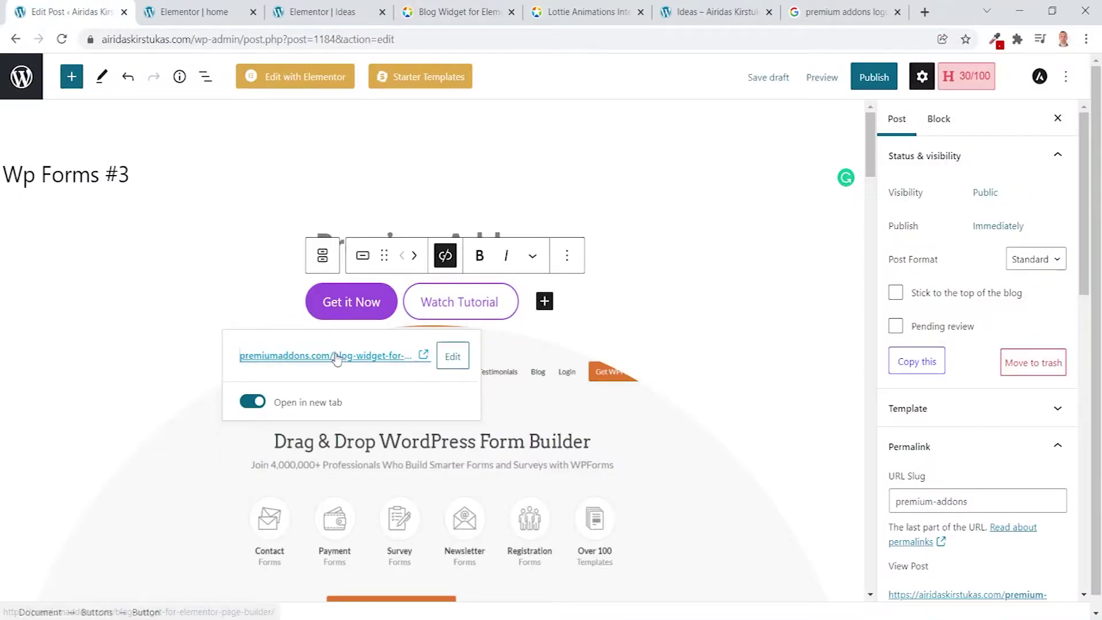
- Replace the Watch Tutorial button's YouTube link with a '-' placeholder
click(495, 310)
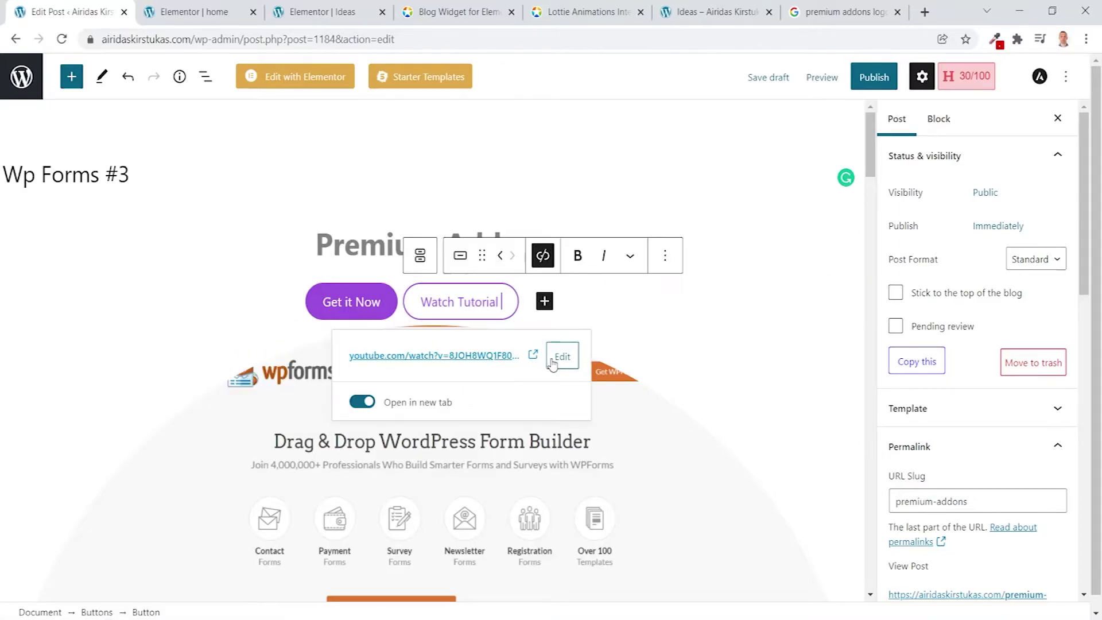
click(567, 356)
key(ctrl+Left)
key(ctrl+Left)
key(BackSpace)
key(BackSpace)
key(BackSpace)
key(BackSpace)
key(BackSpace)
key(BackSpace)
key(BackSpace)
key(BackSpace)
key(BackSpace)
key(BackSpace)
key(BackSpace)
key(BackSpace)
key(BackSpace)
key(BackSpace)
key(BackSpace)
key(BackSpace)
key(BackSpace)
key(BackSpace)
key(BackSpace)
key(BackSpace)
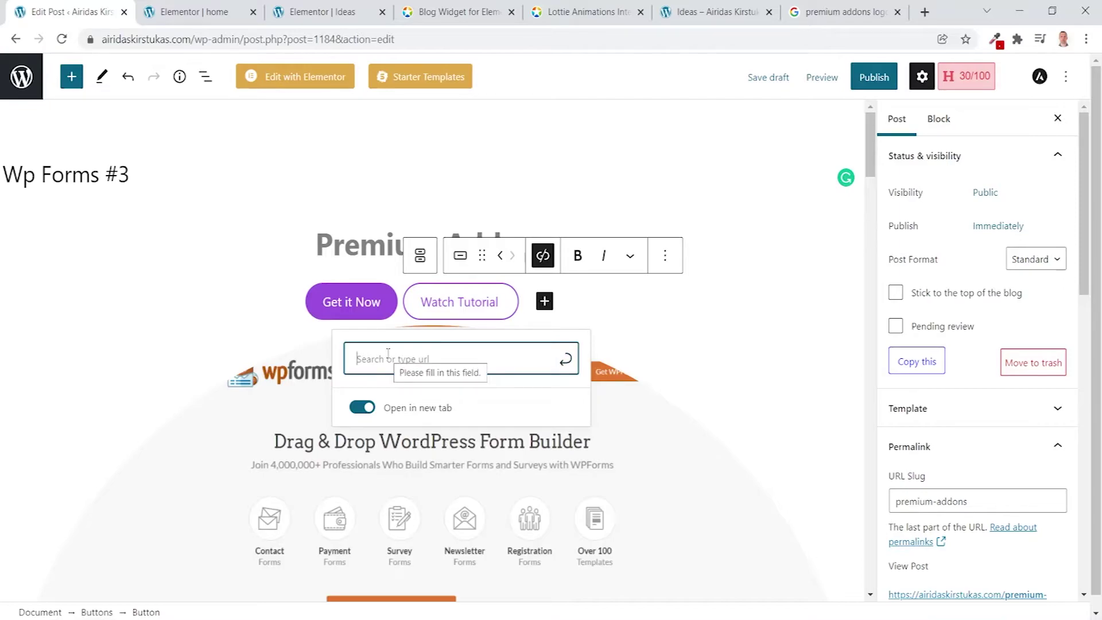
key(Return)
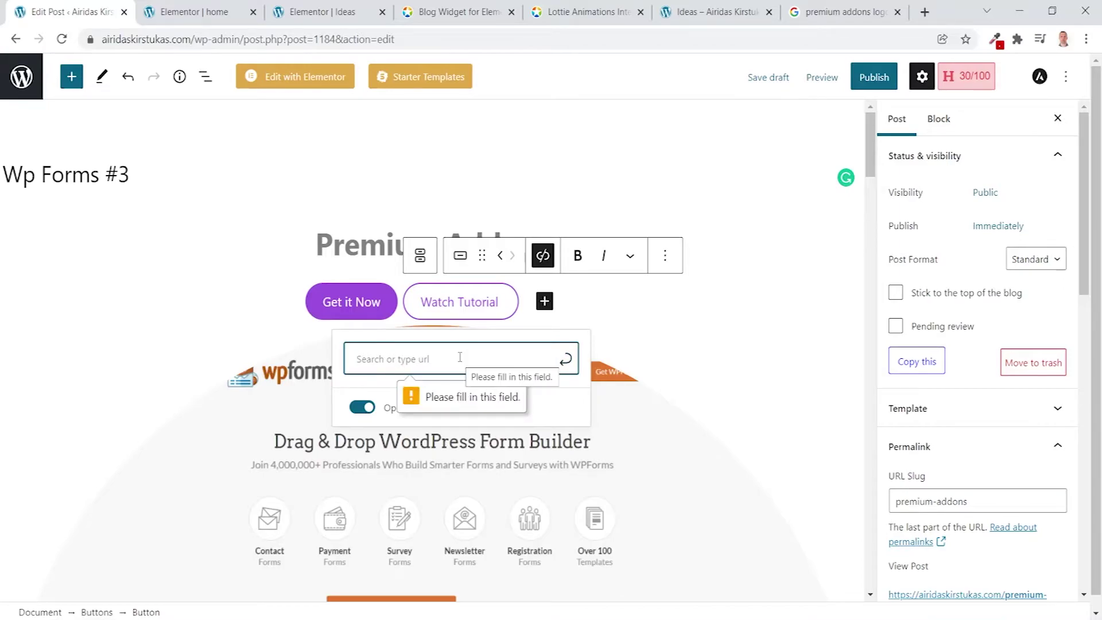
text(-)
key(Return)
- Delete the old Wp Forms #3 post title
click(6, 175)
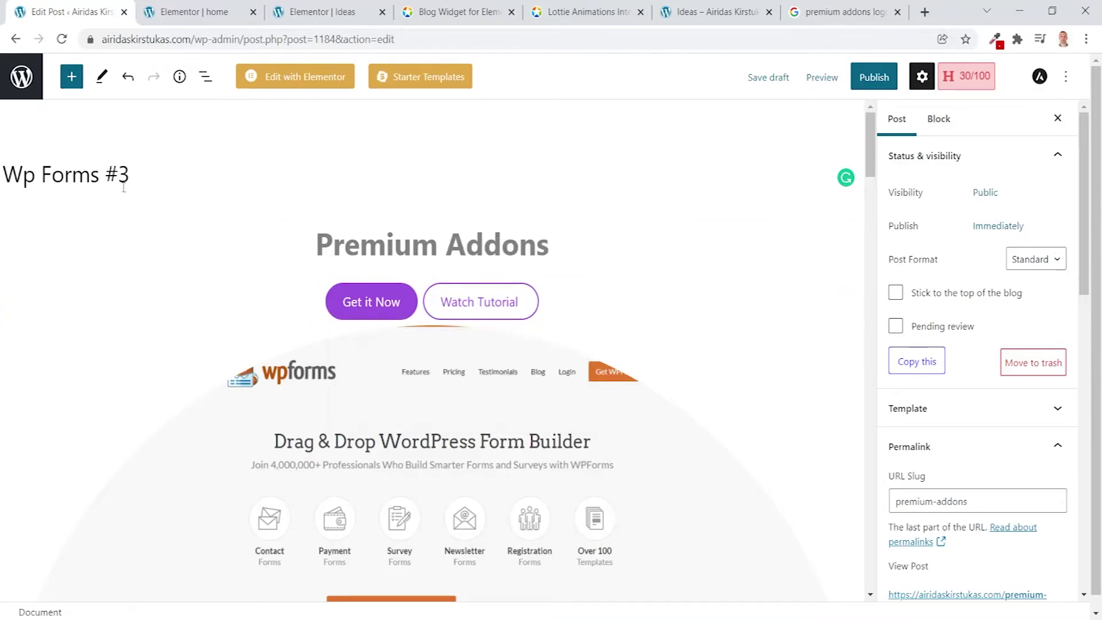
key(ctrl+a)
key(BackSpace)
triple_click(432, 245)
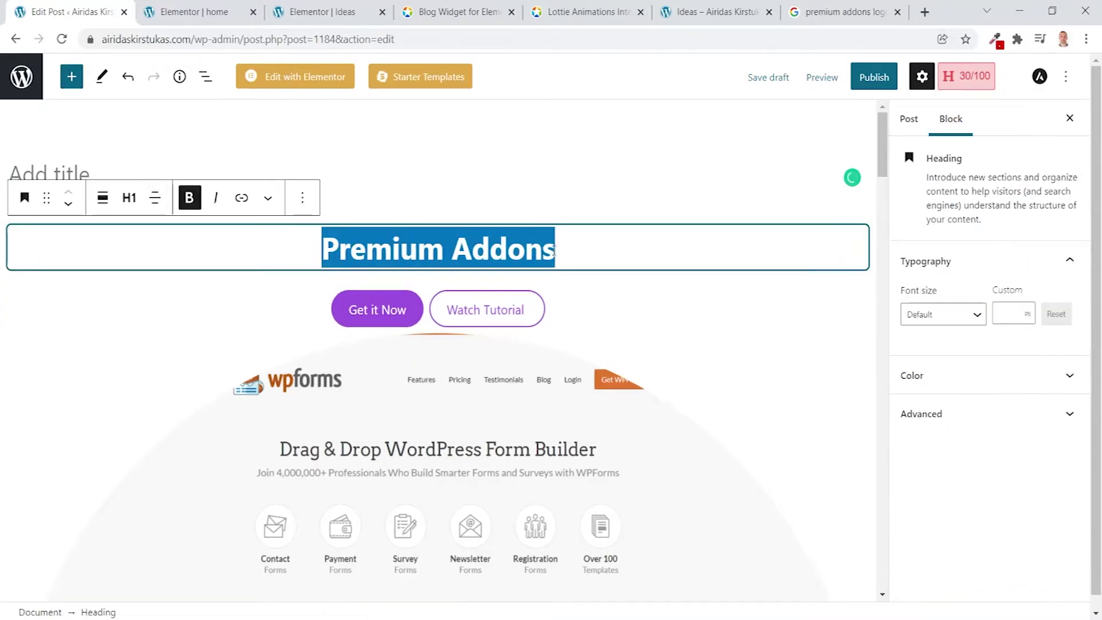
click(81, 195)
scroll(519, 393, down, 5)
scroll(518, 393, up, 4)
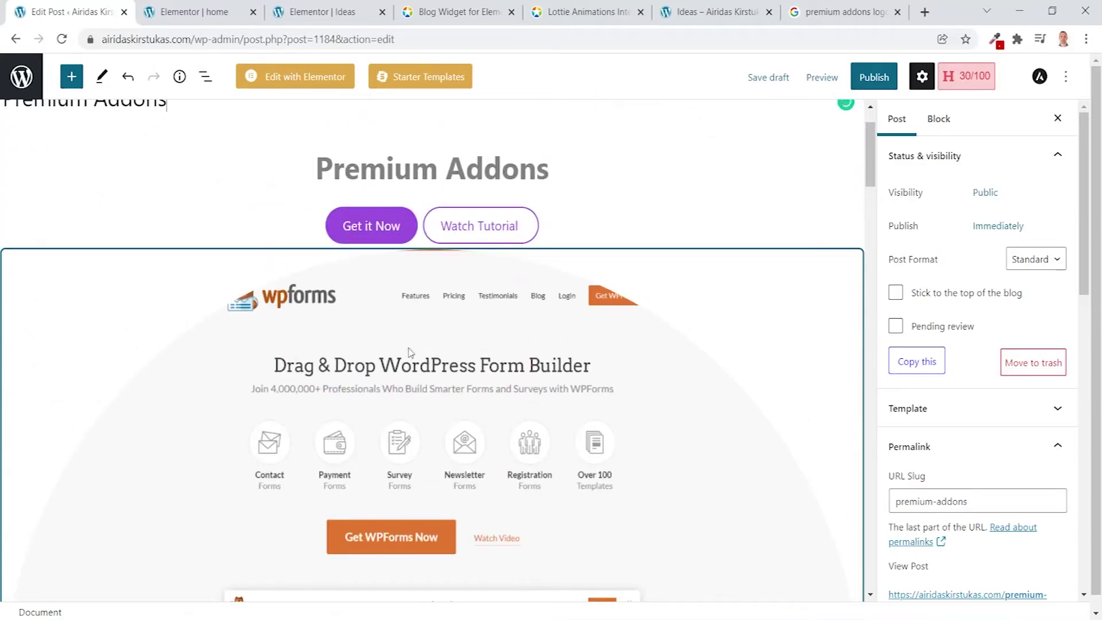
- Remove the WPForms image block and recheck the Get it Now link
click(356, 264)
click(285, 222)
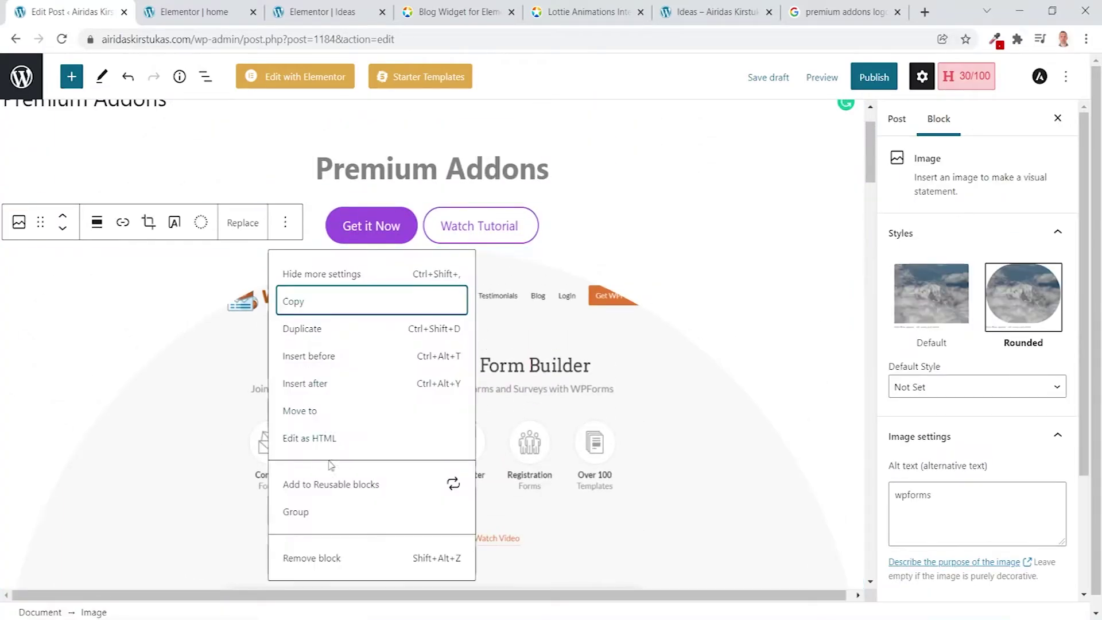
click(321, 559)
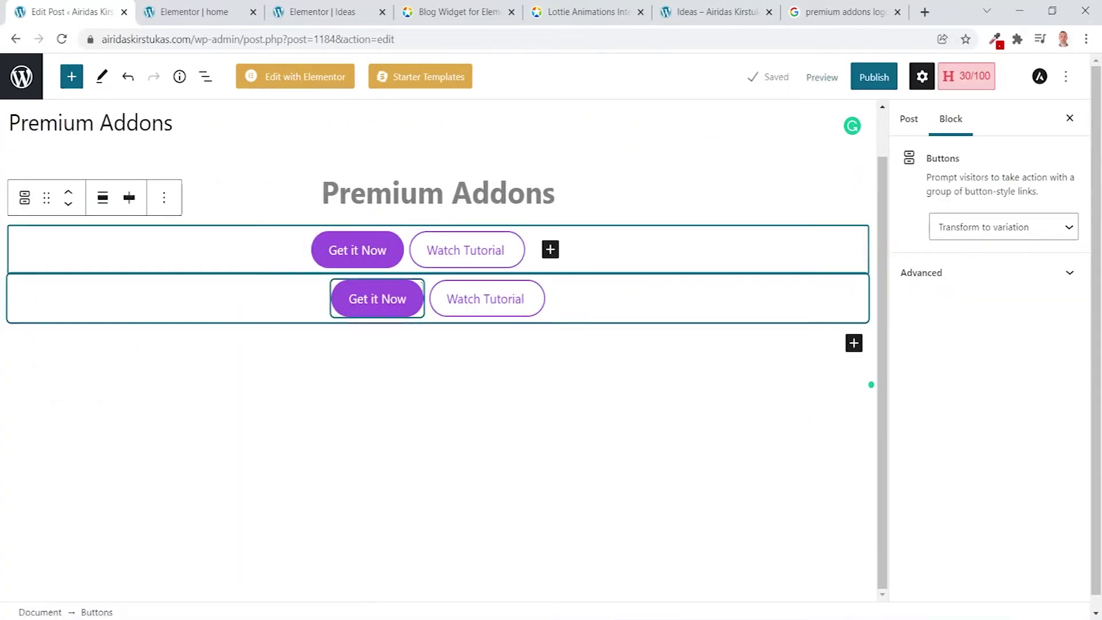
click(383, 310)
click(452, 353)
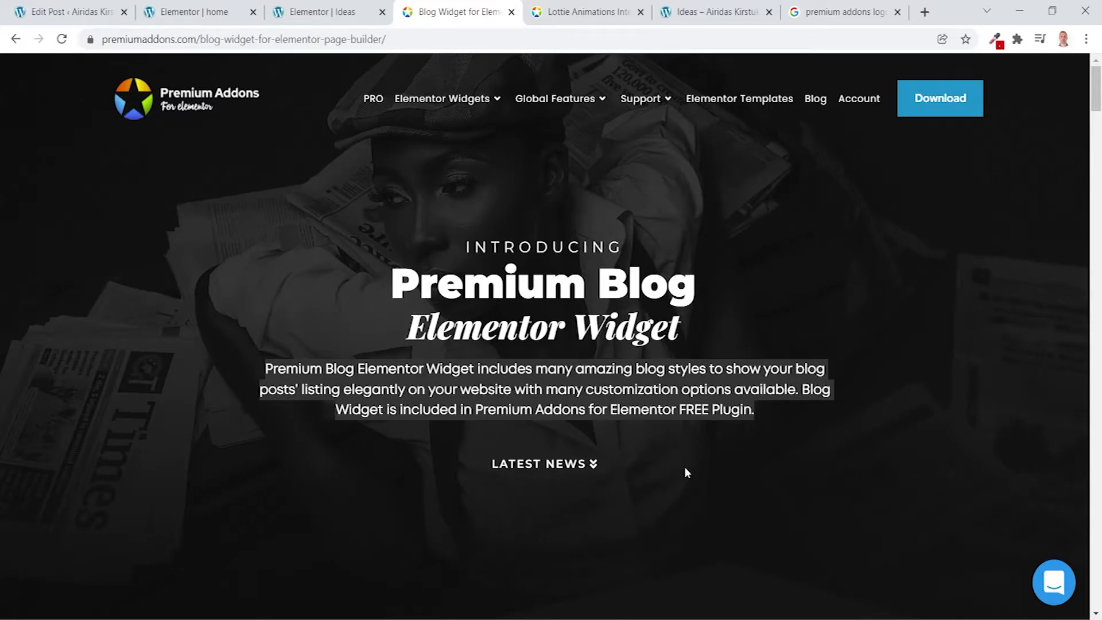
- Take a screenshot of the top of the Premium Blog page
key(super+shift+s)
drag(1, 51, 874, 506)
key(super)
- Launch Paint, paste the capture, and save it as a PNG named 'background'
text(paint)
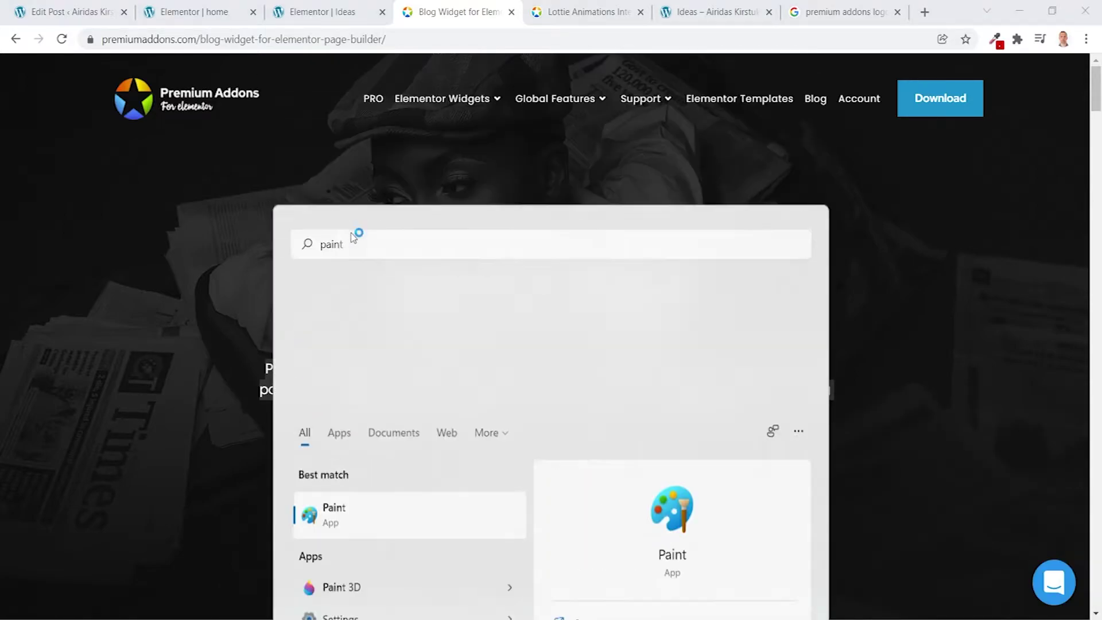
key(Return)
key(ctrl+v)
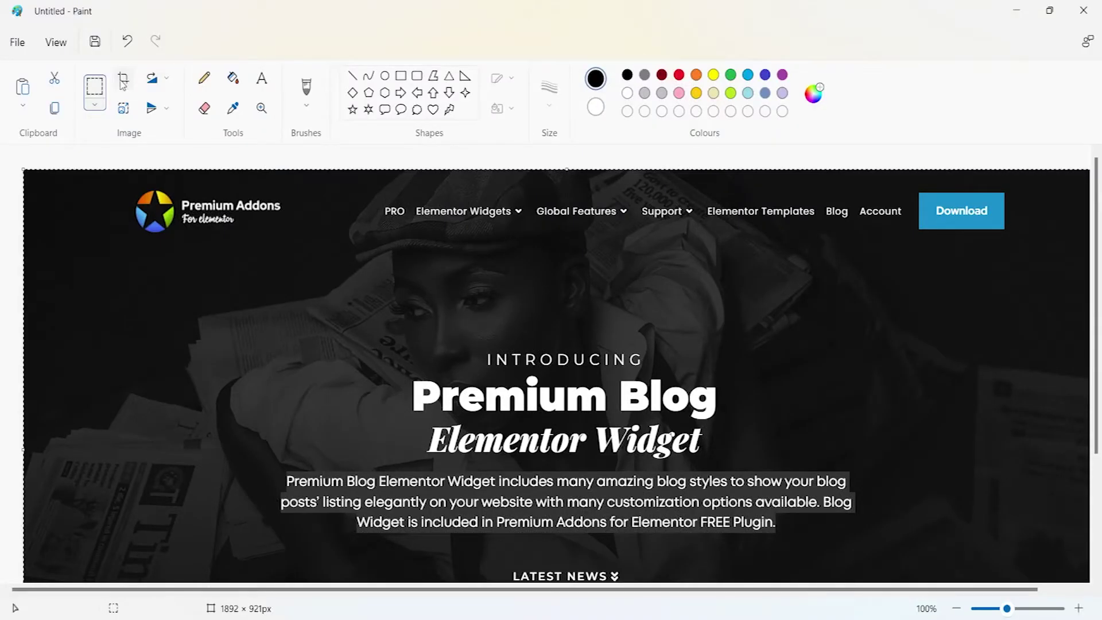
click(16, 42)
mouse_move(58, 167)
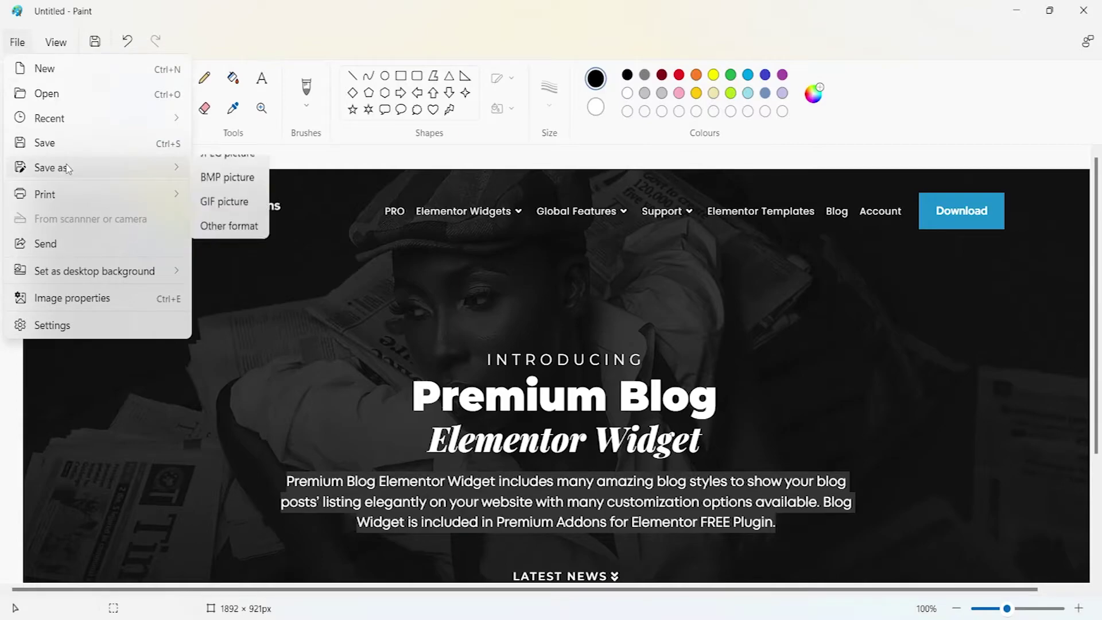
click(236, 171)
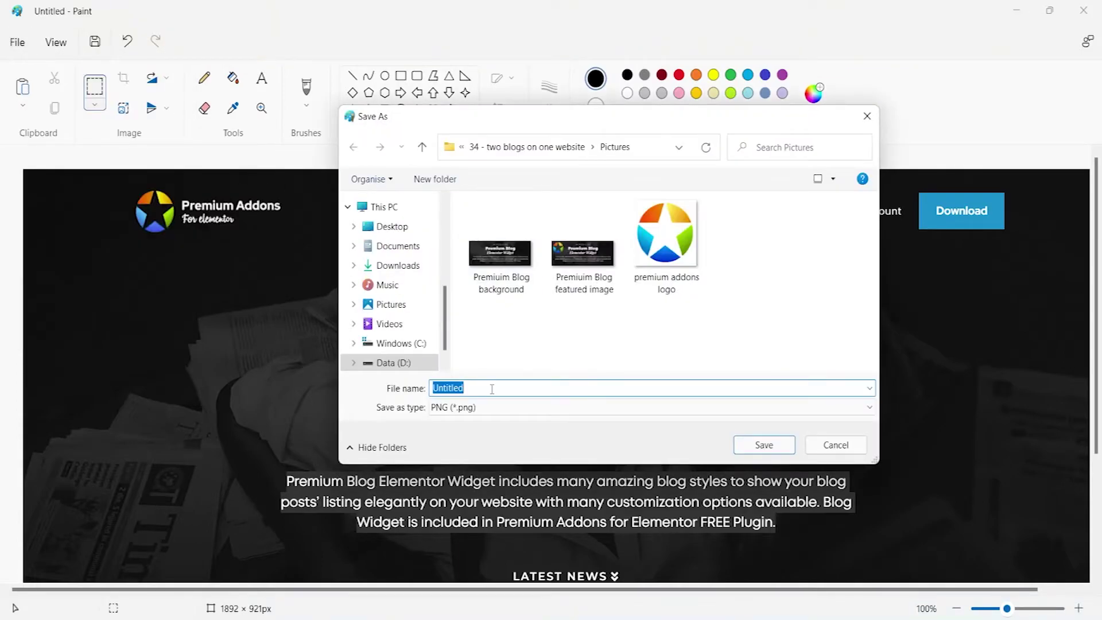
text(background)
click(764, 444)
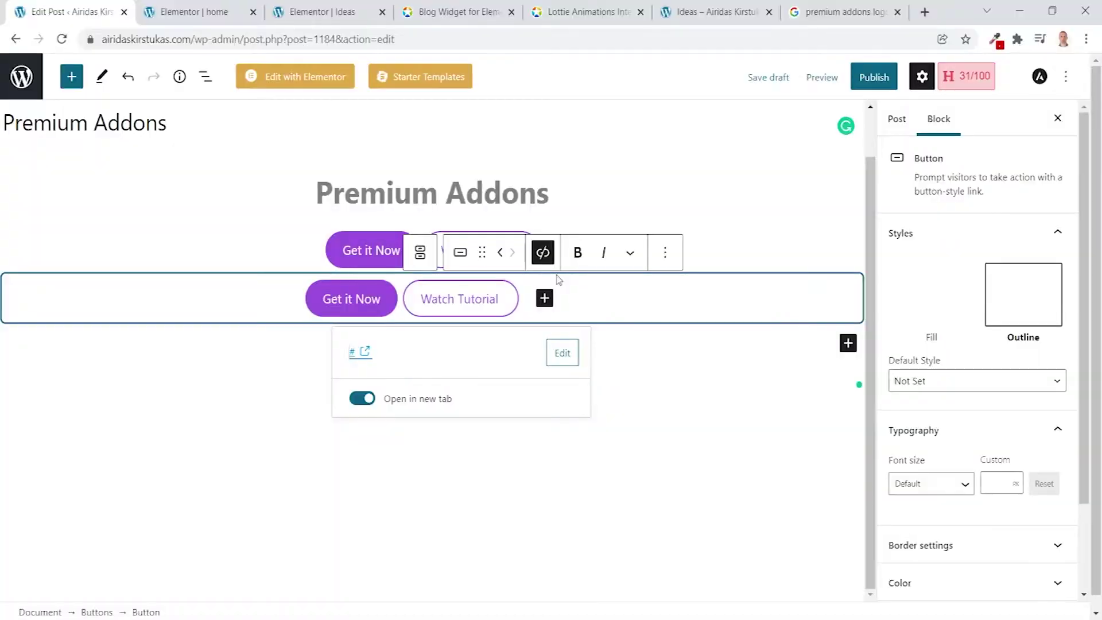
- Insert the Premium Blog screenshot as a centred, rounded Image block above the buttons
click(848, 344)
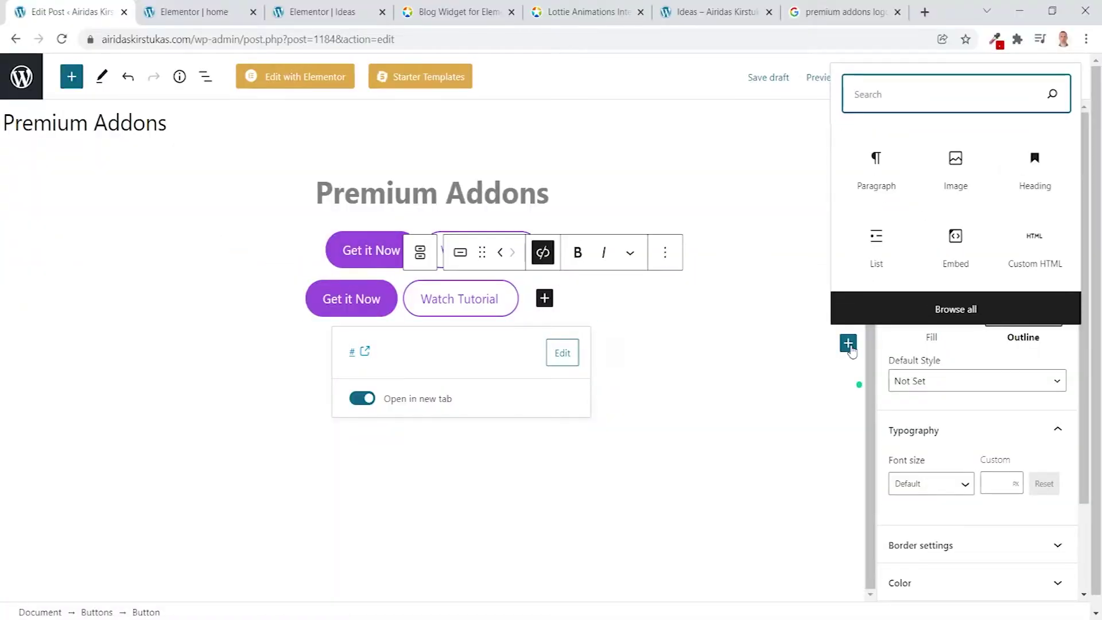
click(956, 166)
click(42, 420)
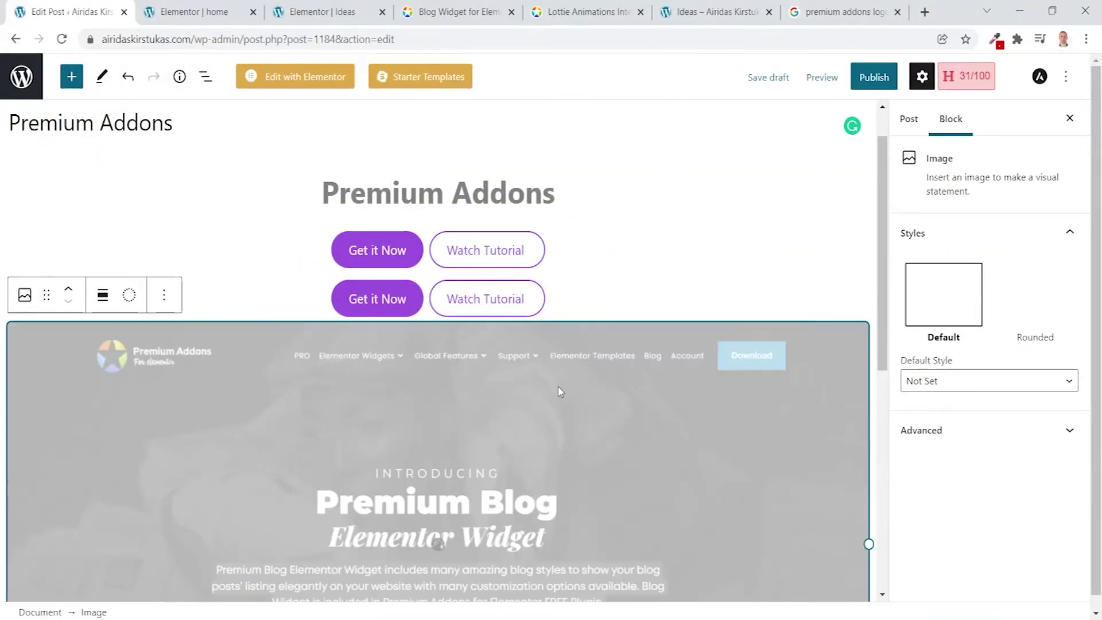
scroll(172, 344, down, 1)
click(122, 233)
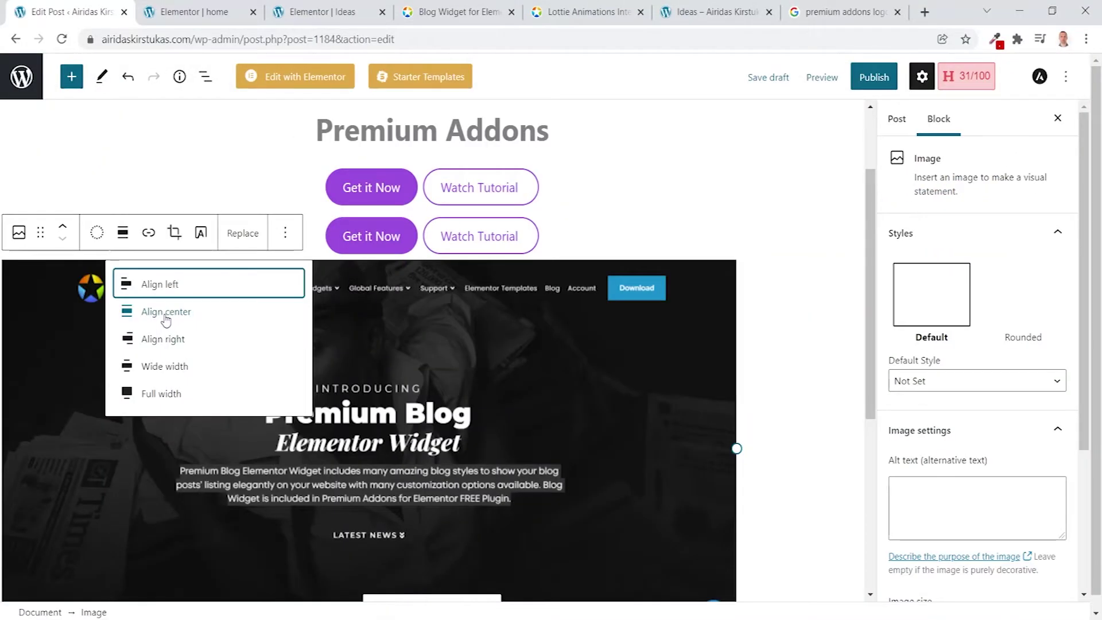
click(166, 313)
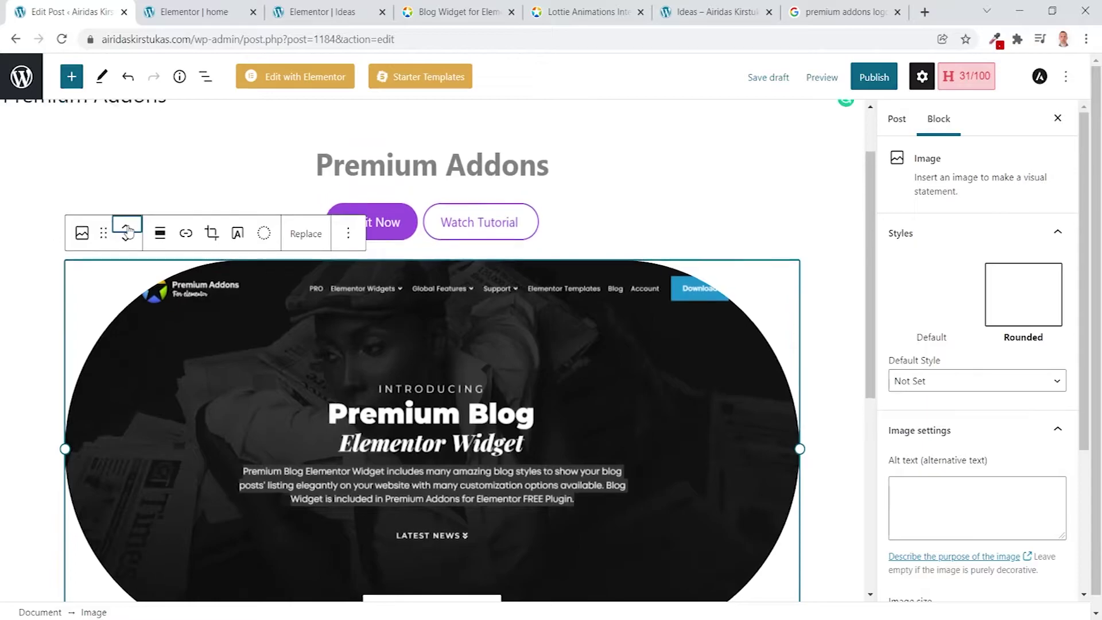
click(126, 227)
scroll(853, 504, down, 4)
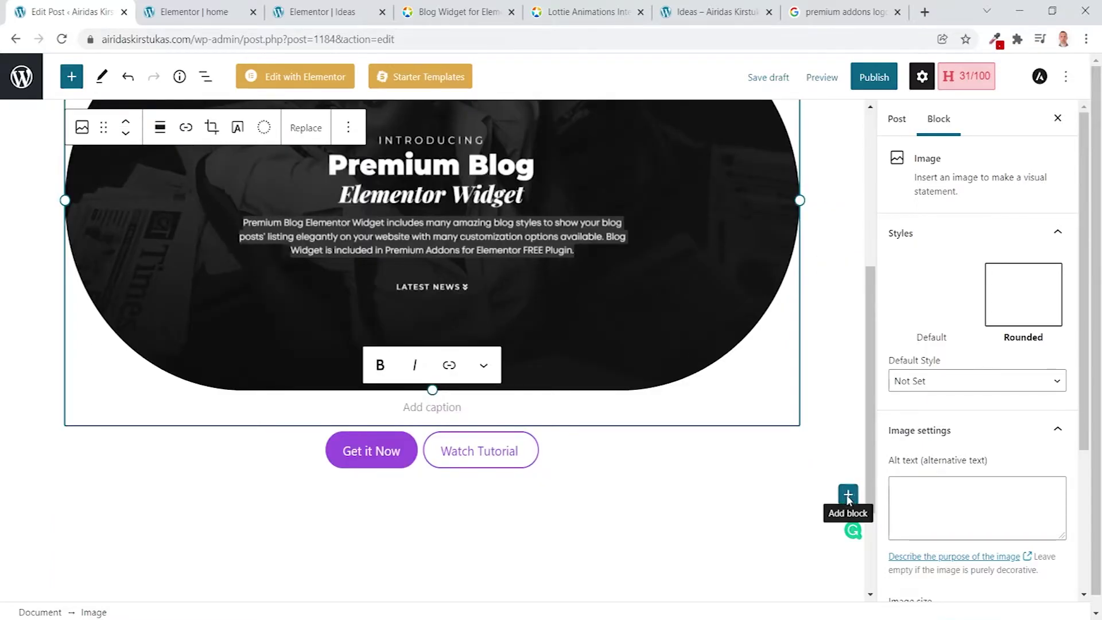
- Add a centred paragraph with the pasted Premium Blog widget description above the buttons
click(848, 496)
click(951, 321)
key(ctrl+v)
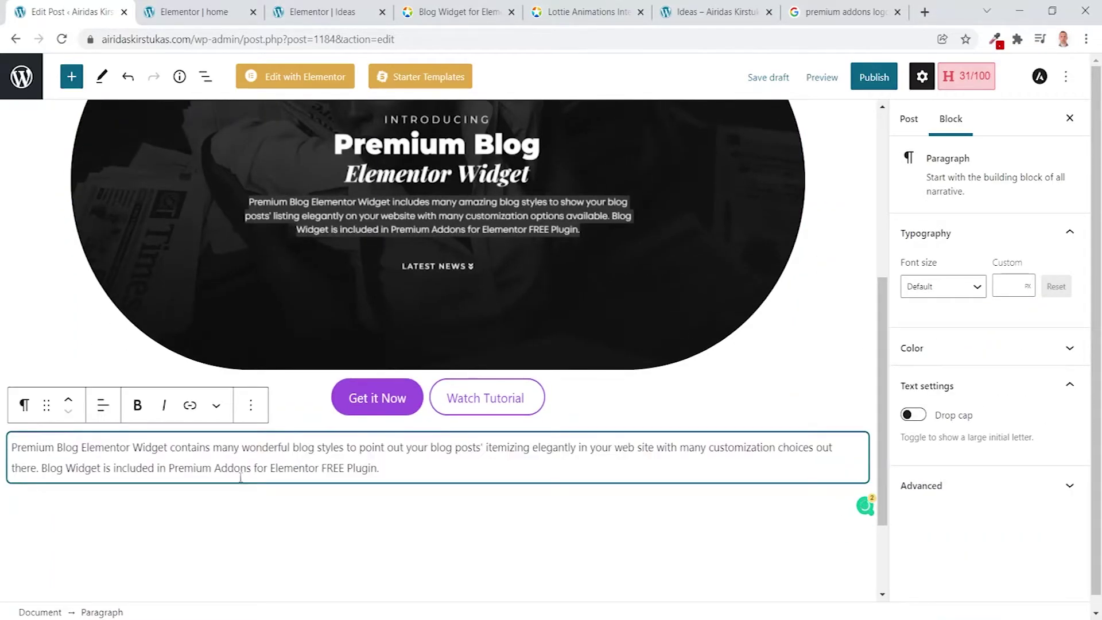
click(628, 544)
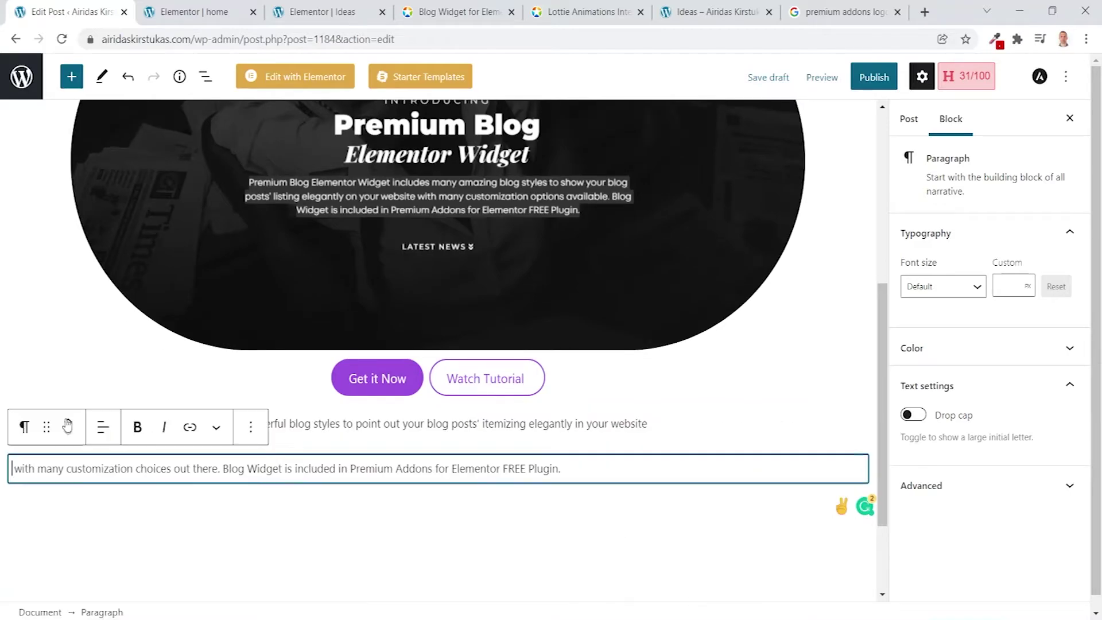
click(69, 425)
click(69, 425)
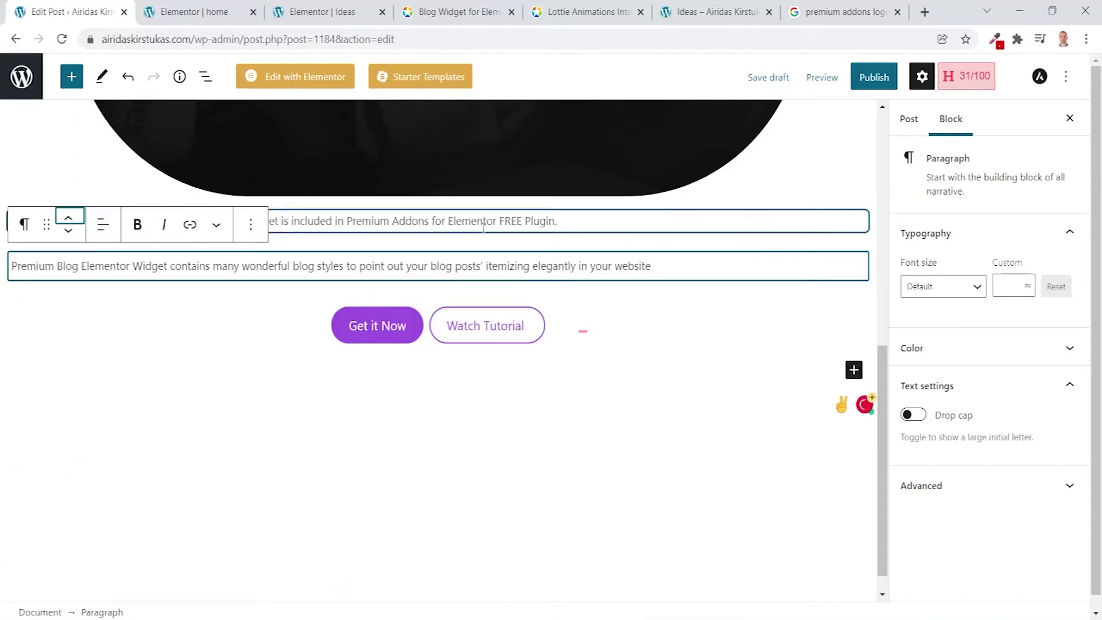
click(103, 182)
click(147, 262)
click(237, 268)
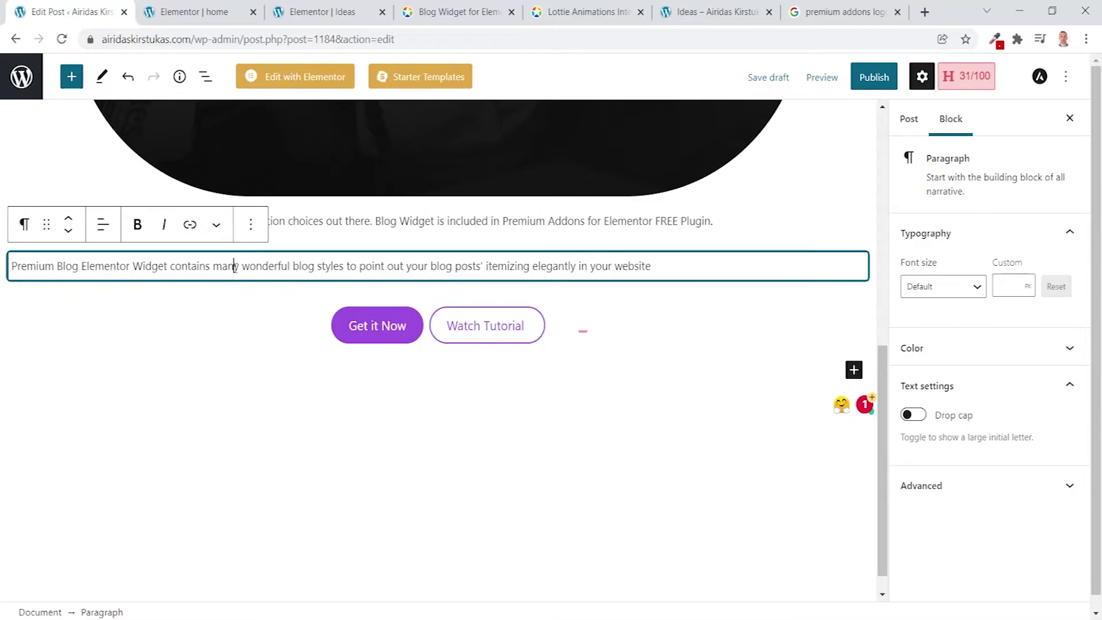
click(103, 223)
click(148, 312)
click(909, 120)
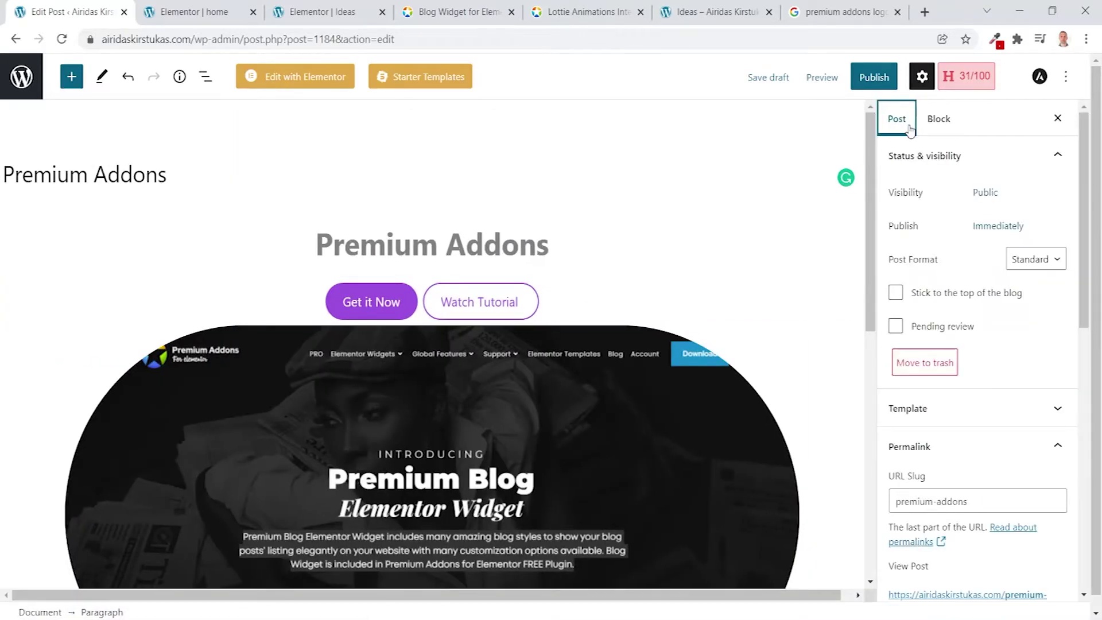
- Tick the Resources category and create a new Premium Addons category with parent Resources
scroll(907, 259, down, 7)
click(895, 191)
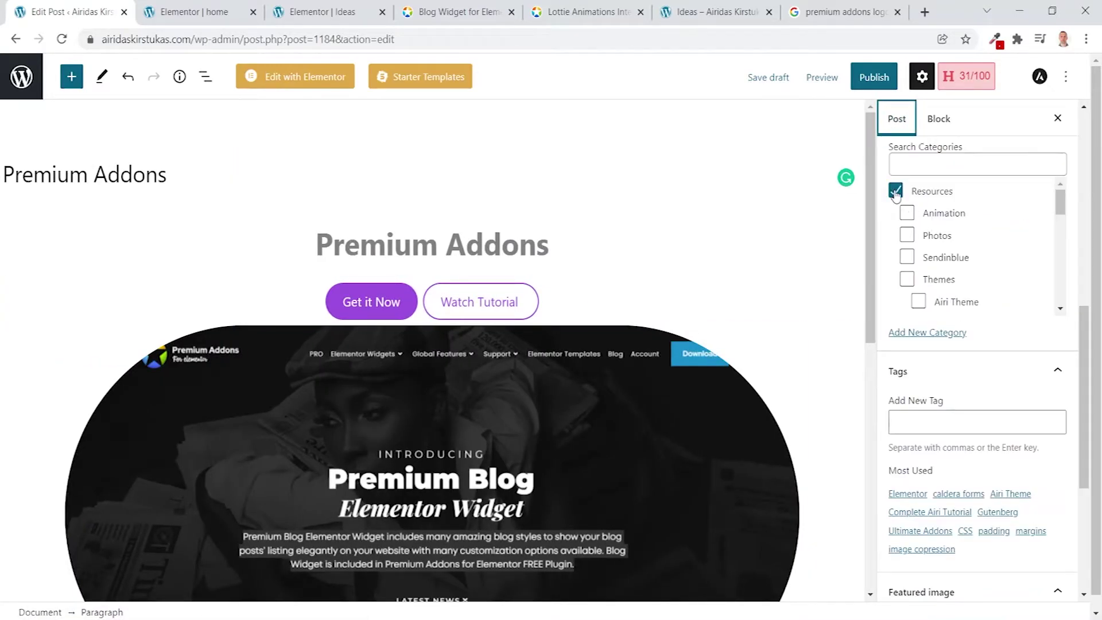
scroll(942, 258, down, 3)
click(927, 408)
click(939, 494)
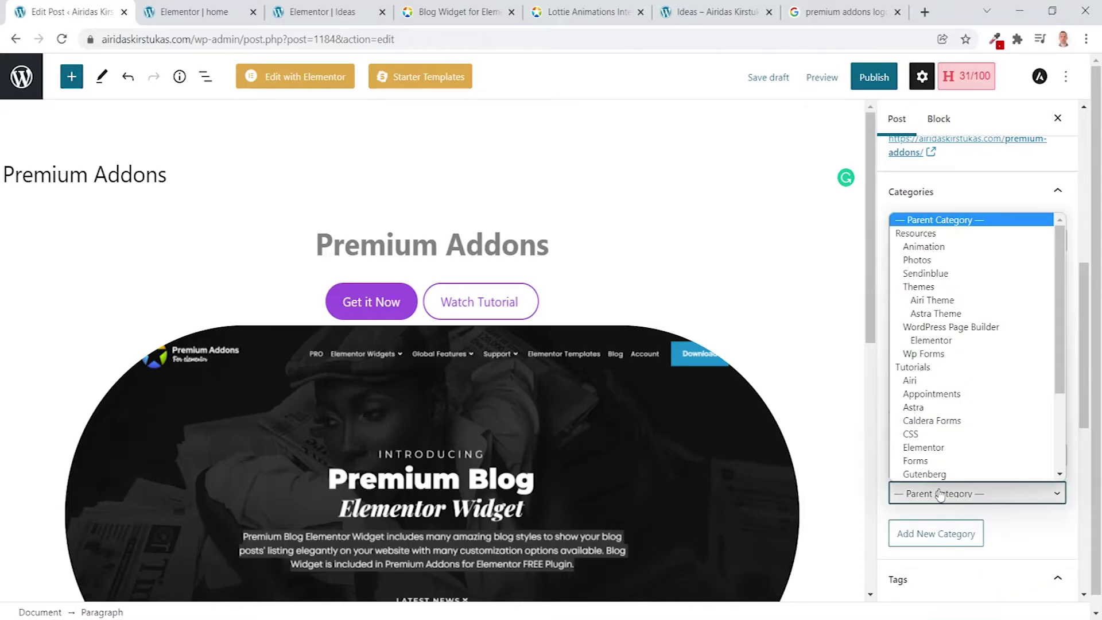
click(917, 233)
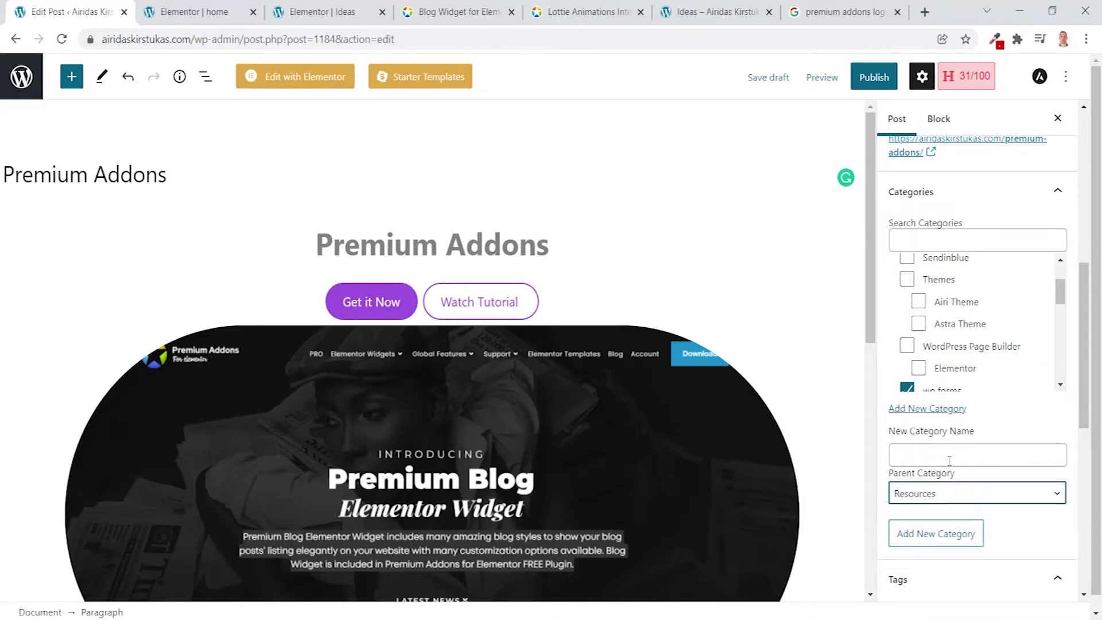
click(932, 454)
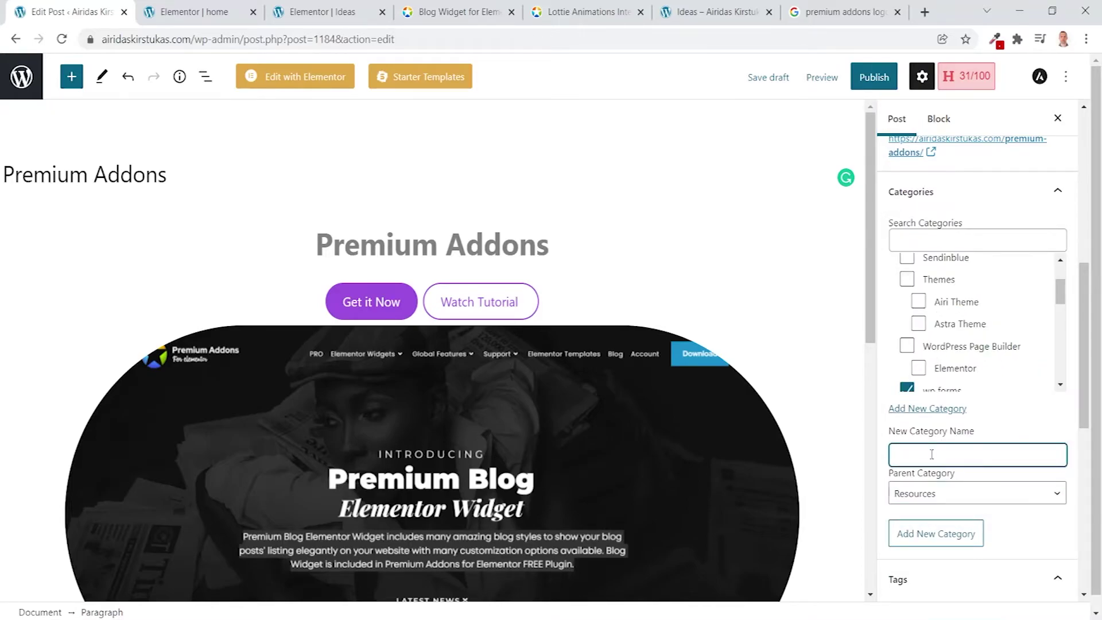
text(Premium Addons)
click(927, 532)
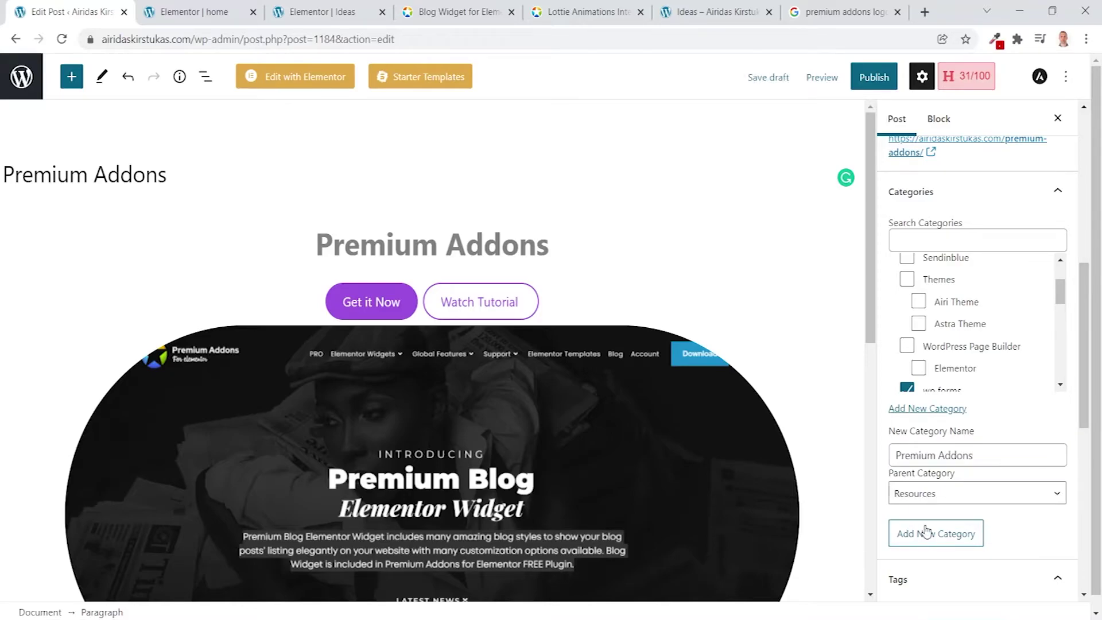
- Untick the wp forms category so the post is no longer filed there
scroll(912, 333, down, 3)
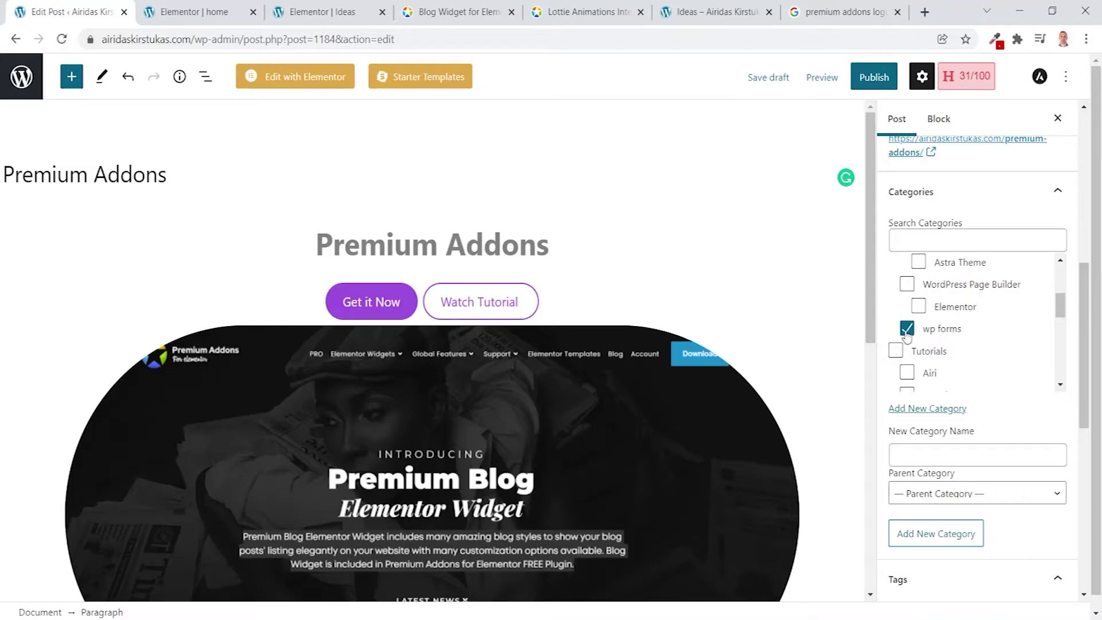
click(907, 330)
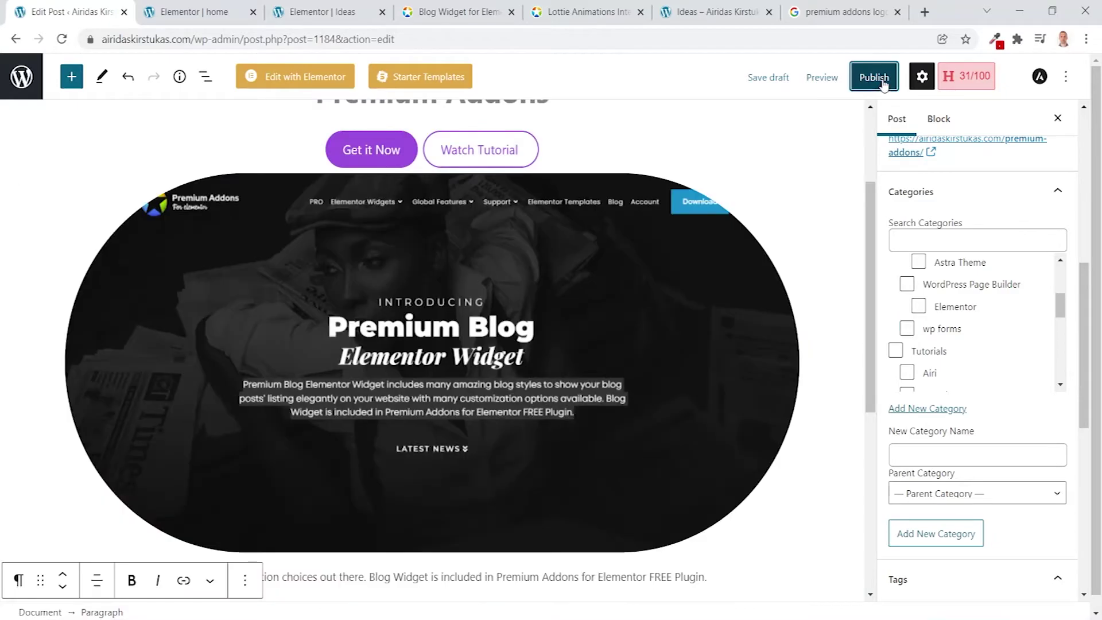
click(873, 77)
- Publish the post and bring up its post-wide settings
click(936, 81)
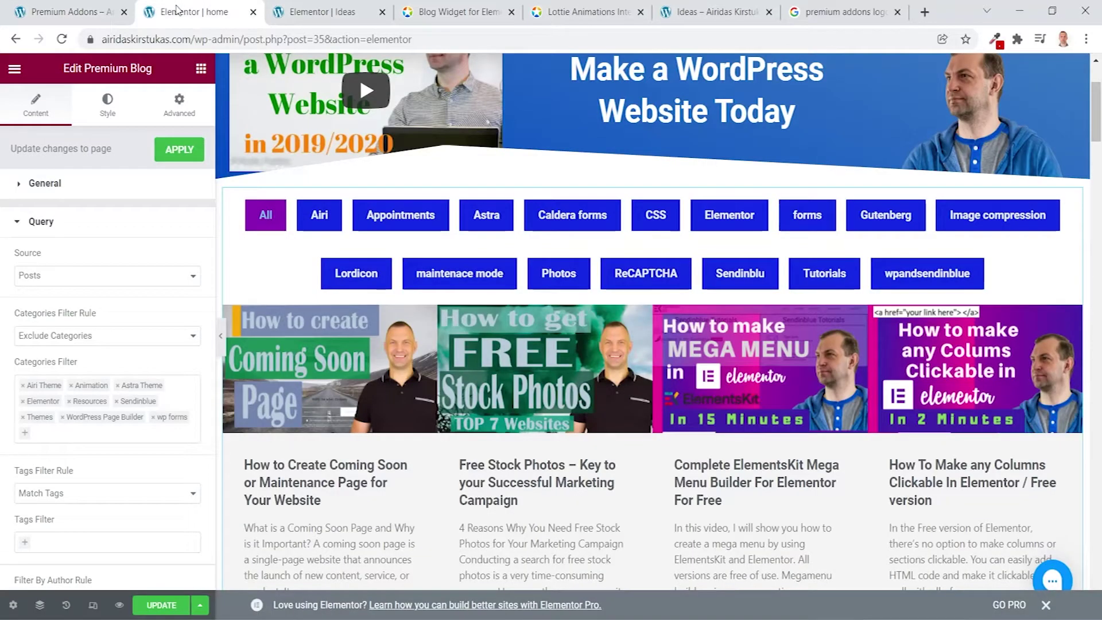
click(435, 68)
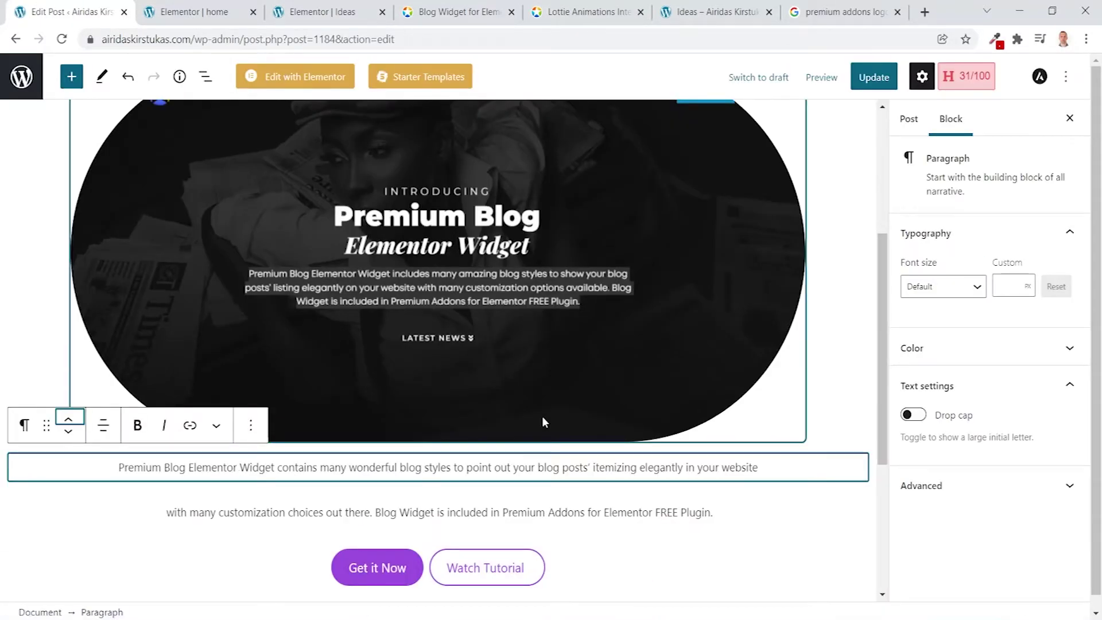
click(868, 81)
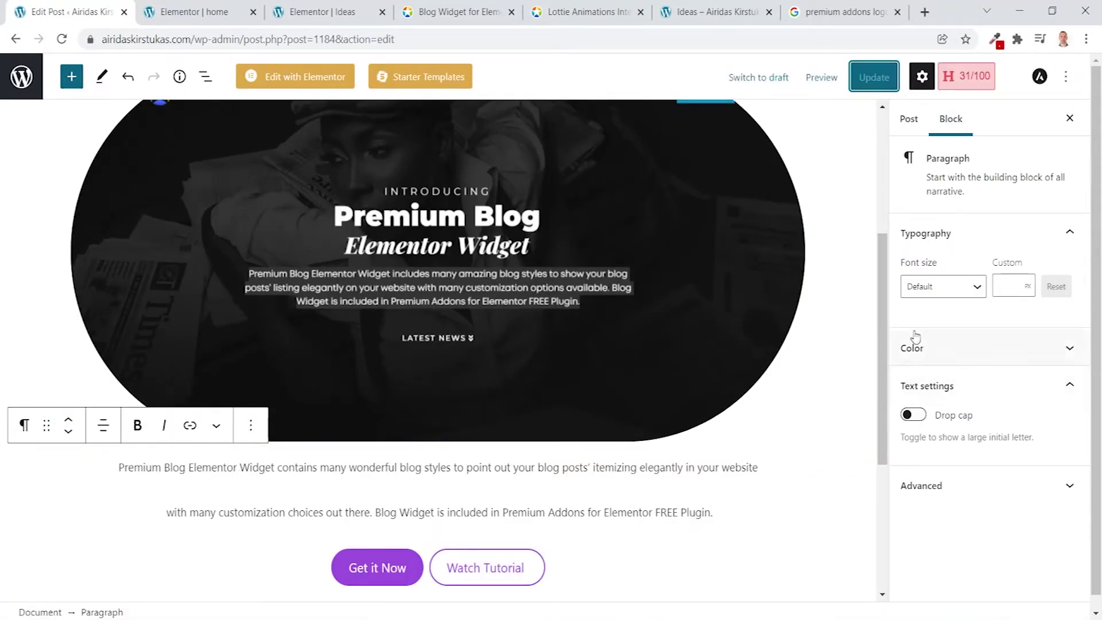
click(914, 123)
scroll(953, 460, down, 10)
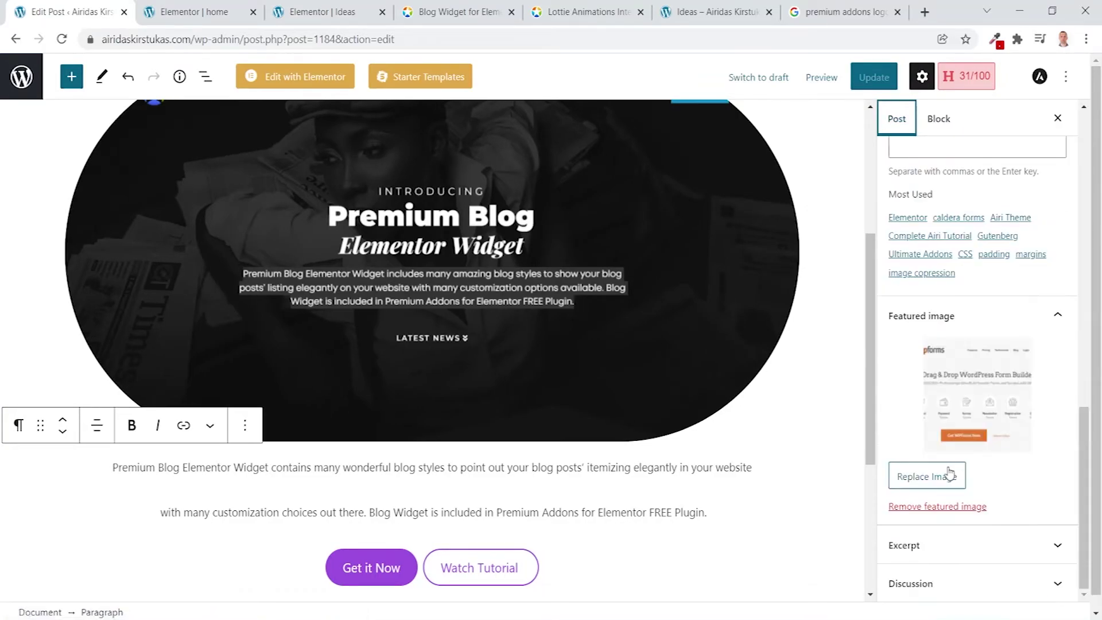
- Replace the featured image with the uploaded Premium Blog screenshot, fill alt text and caption, and update
click(947, 485)
click(74, 128)
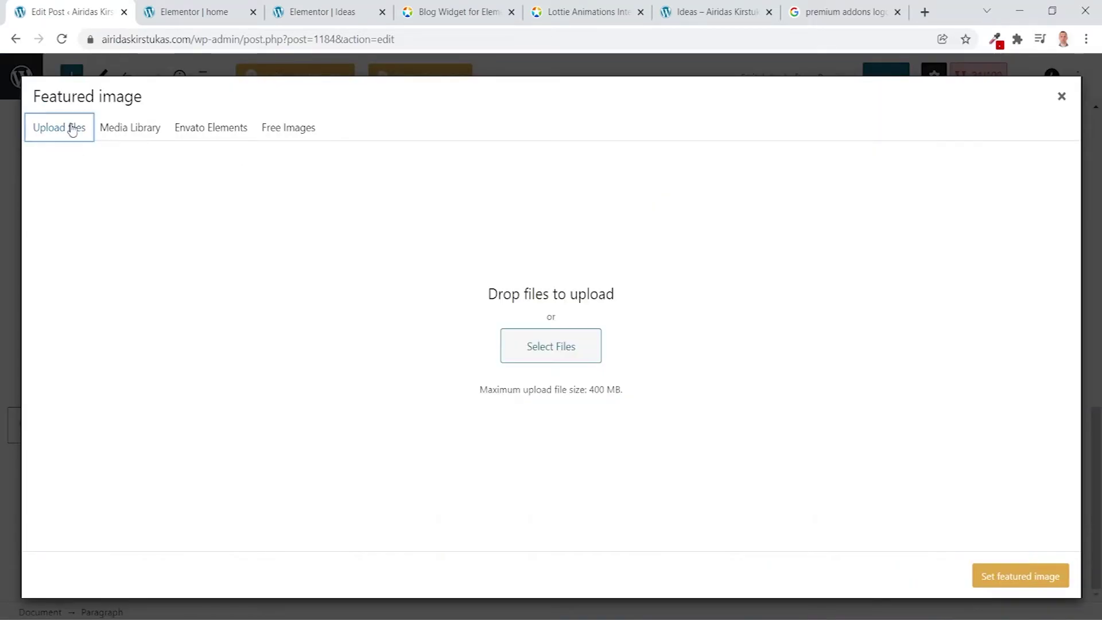
click(519, 351)
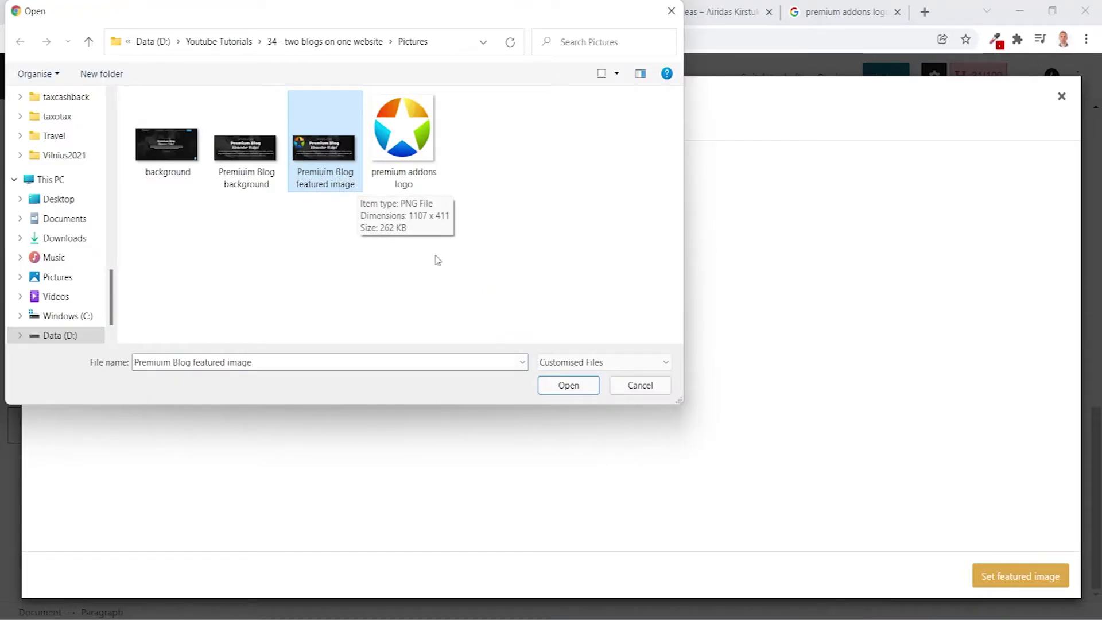
click(569, 385)
click(972, 342)
text(Premiuim Blog featured image)
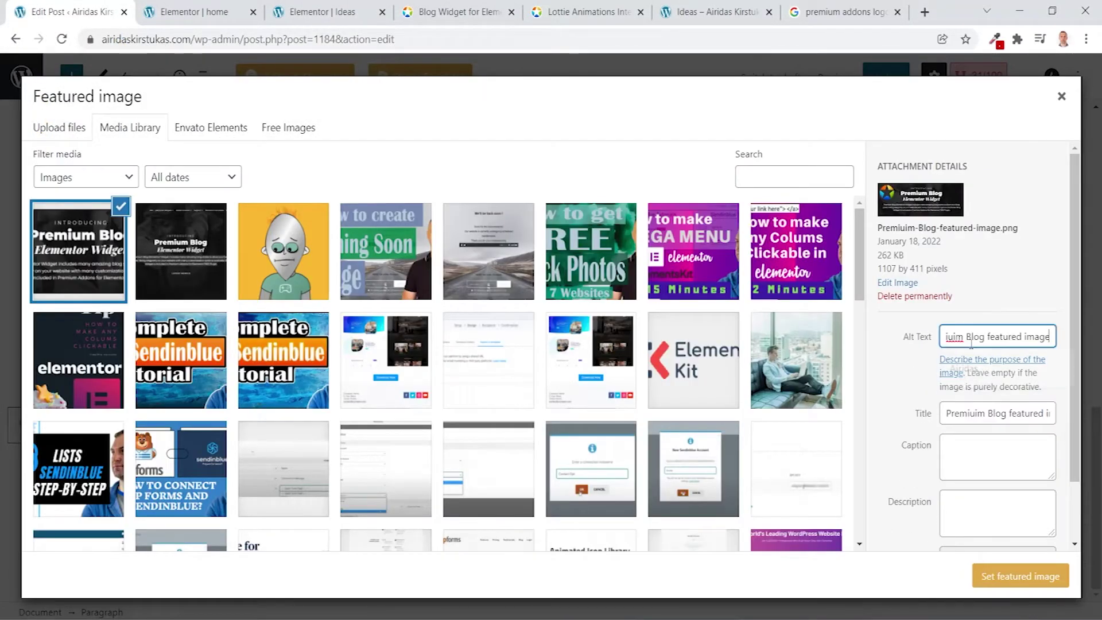
click(998, 456)
text(Premiuim Blog featured image)
click(1020, 576)
click(873, 80)
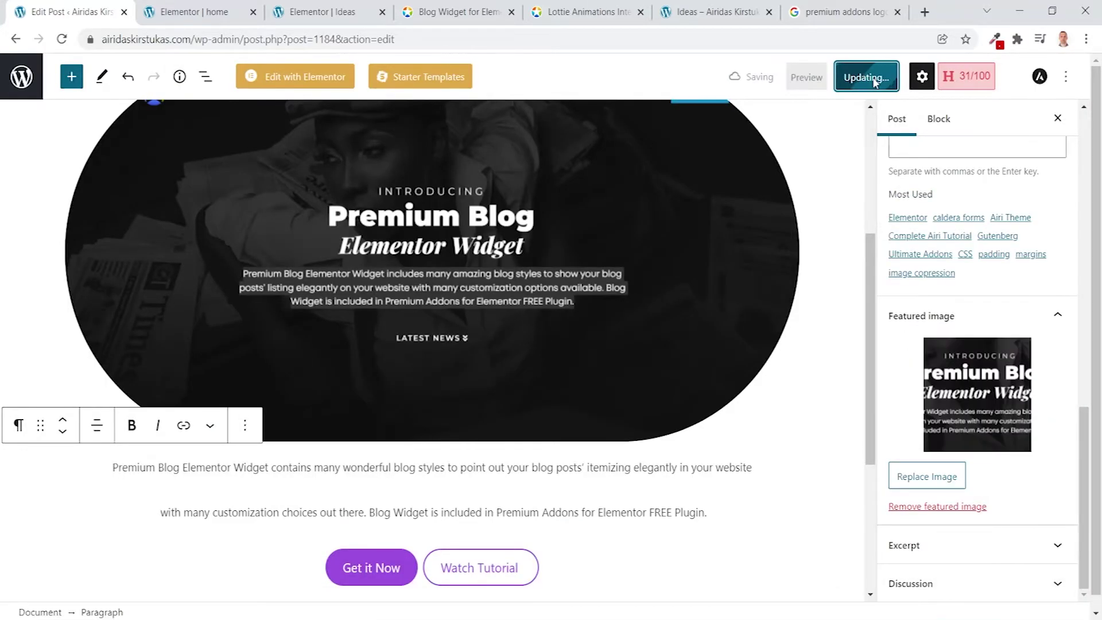
click(321, 12)
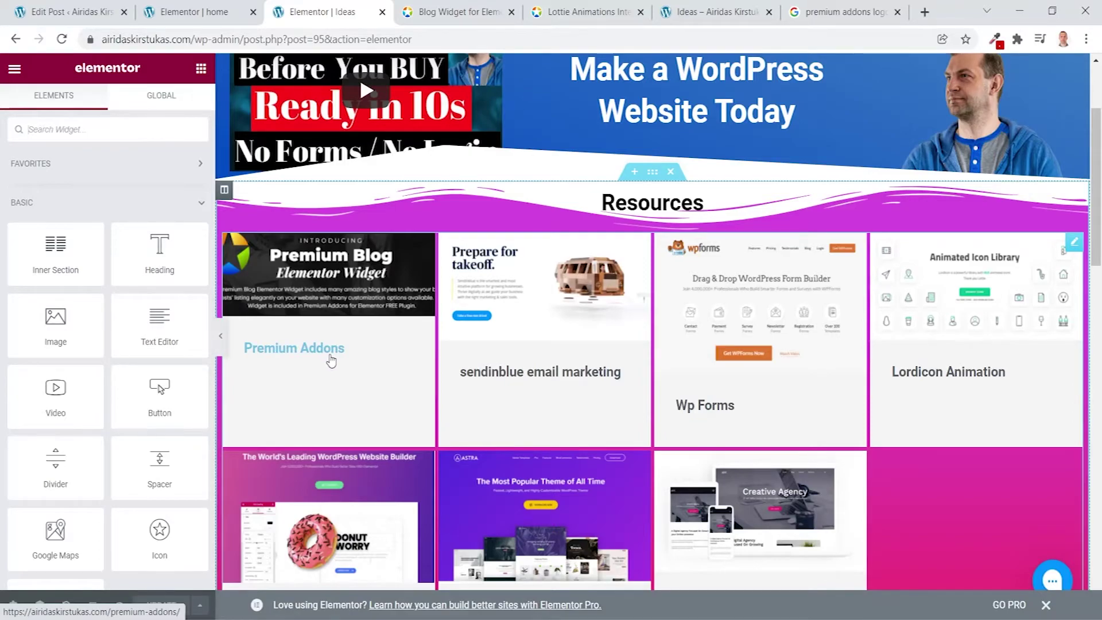
- Select the home page's Premium Blog widget and load the live site in a new tab
click(337, 309)
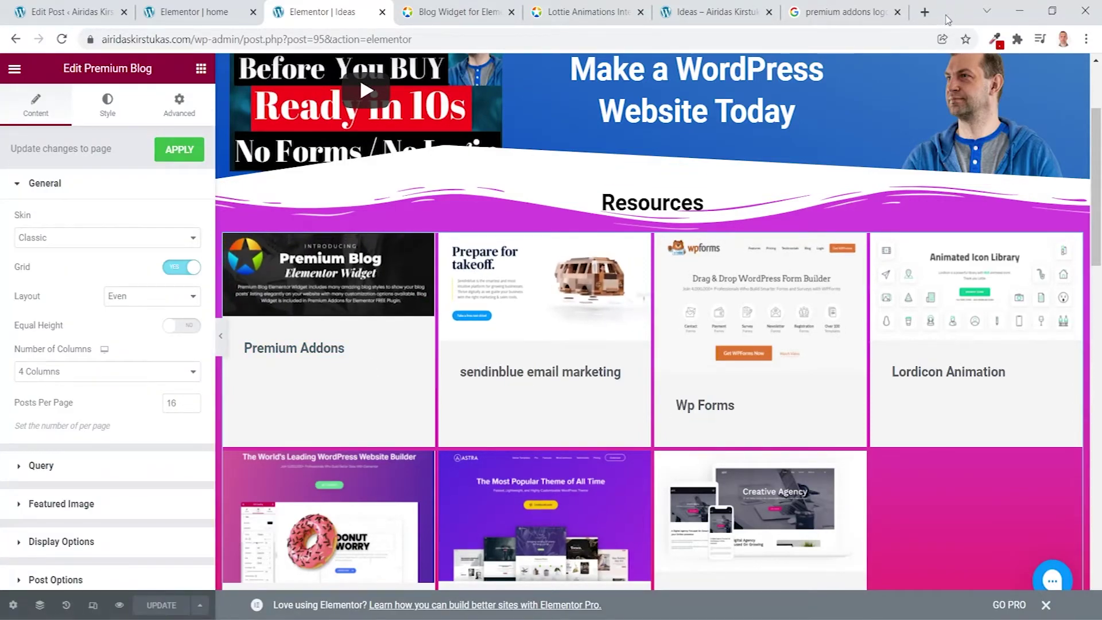
click(924, 12)
click(831, 39)
text(www)
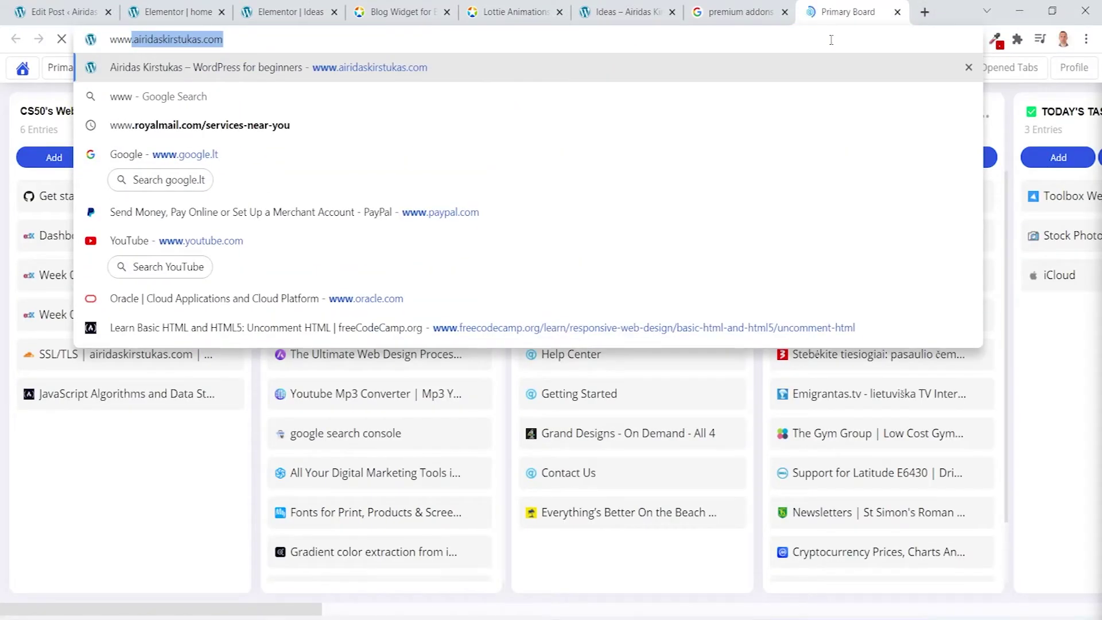
key(Return)
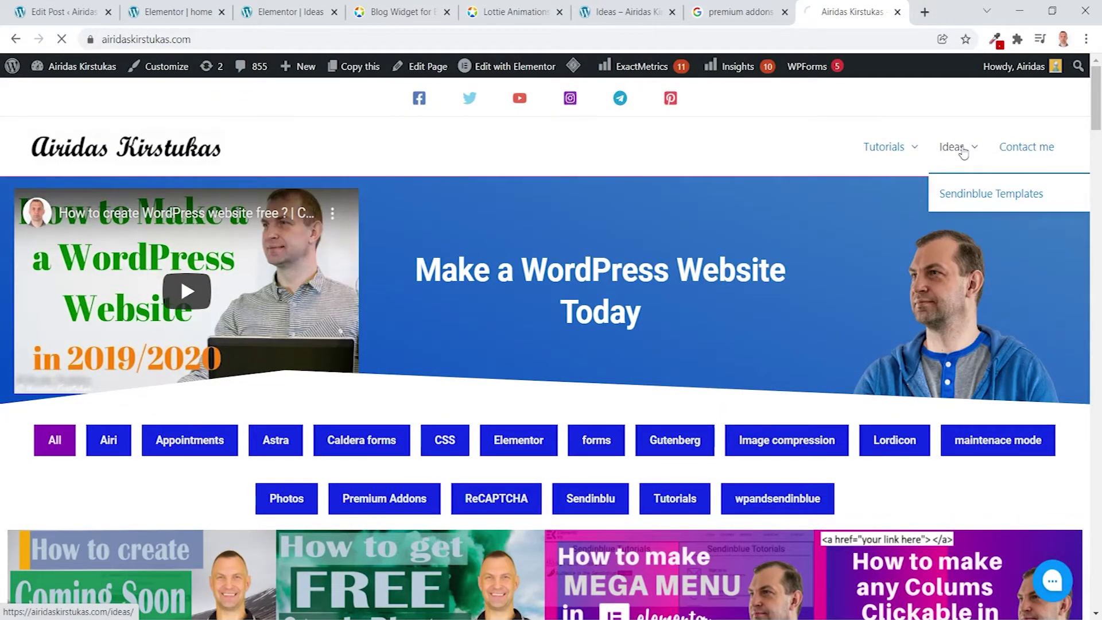
- On the live Ideas page, view the Premium Addons post, then the sendinblue email marketing post
click(963, 152)
scroll(617, 364, down, 5)
click(131, 248)
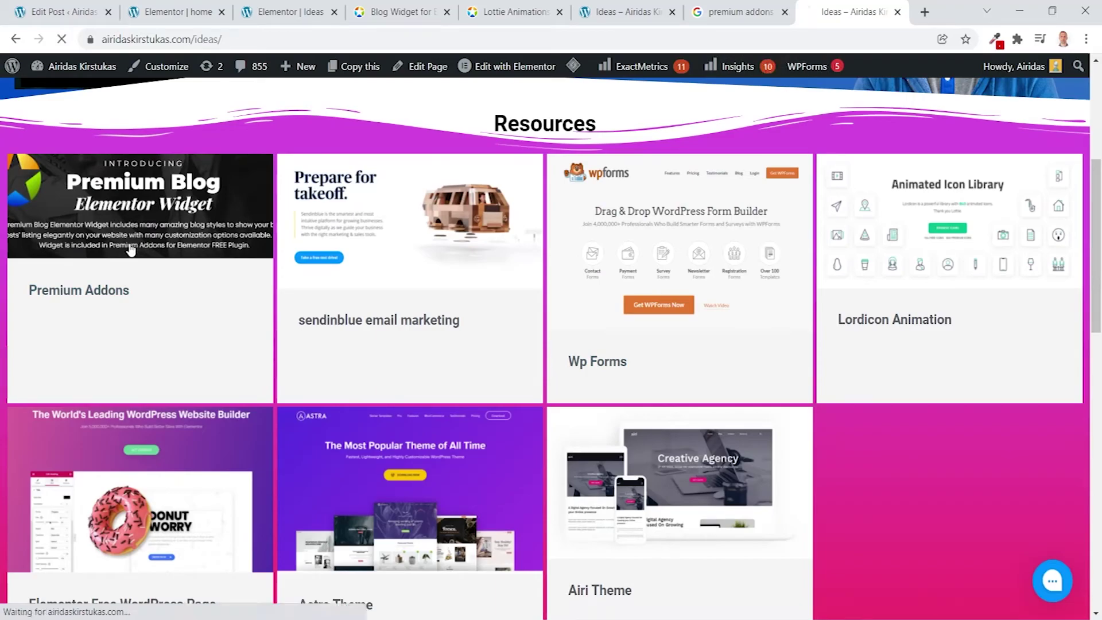
scroll(392, 316, up, 8)
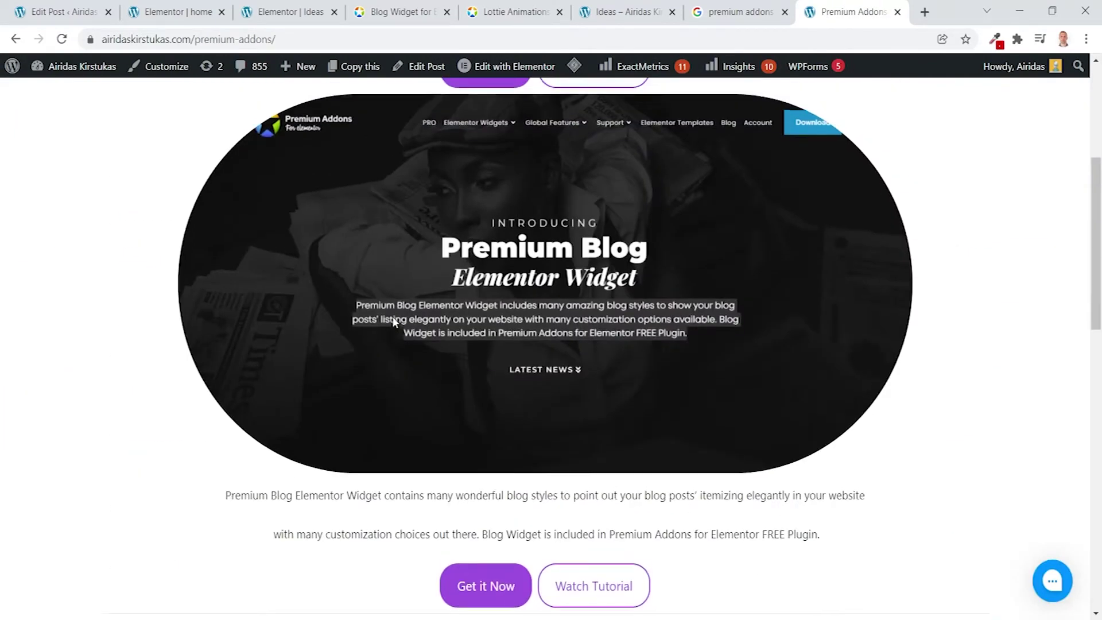
scroll(392, 316, up, 5)
key(alt+Left)
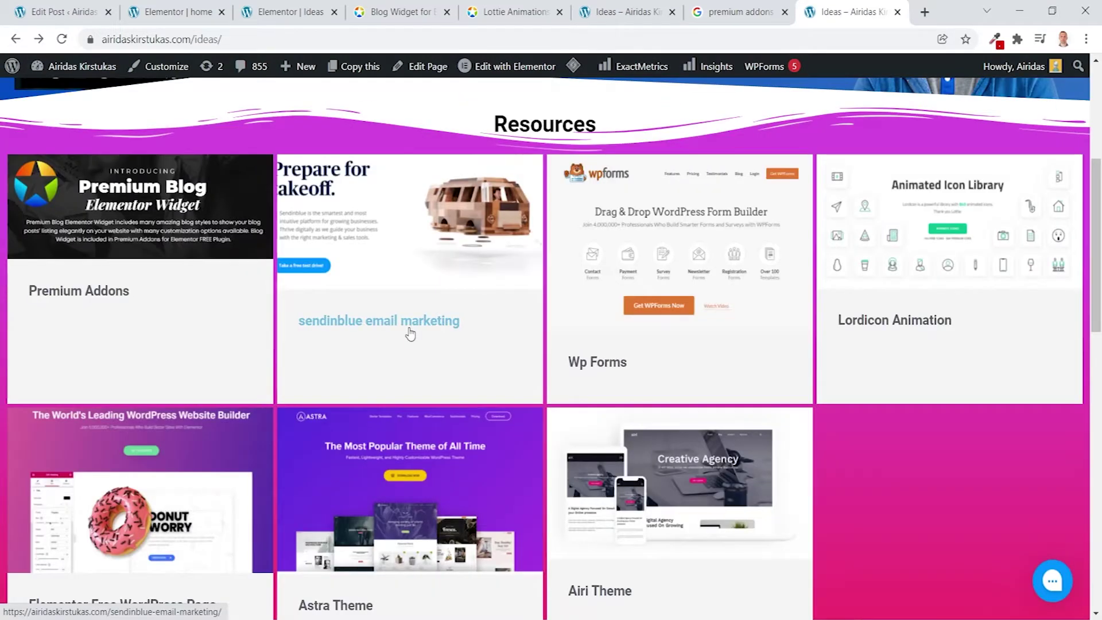
click(410, 333)
scroll(408, 332, down, 5)
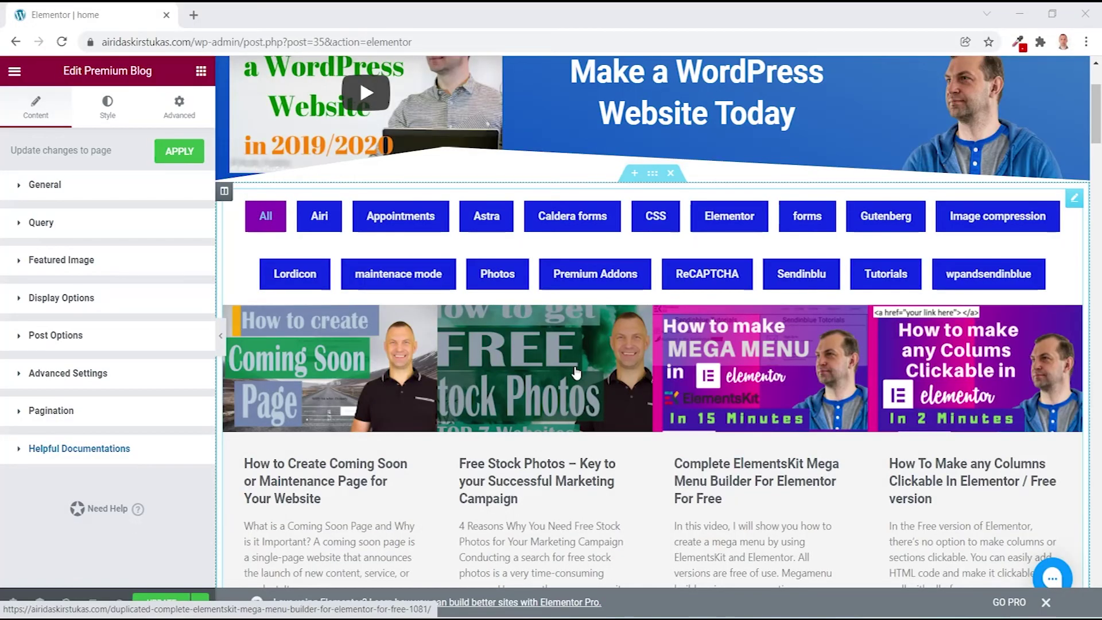
- Add Premium Addons to the Premium Blog widget's Exclude Categories and save the home page with UPDATE
scroll(550, 358, up, 1)
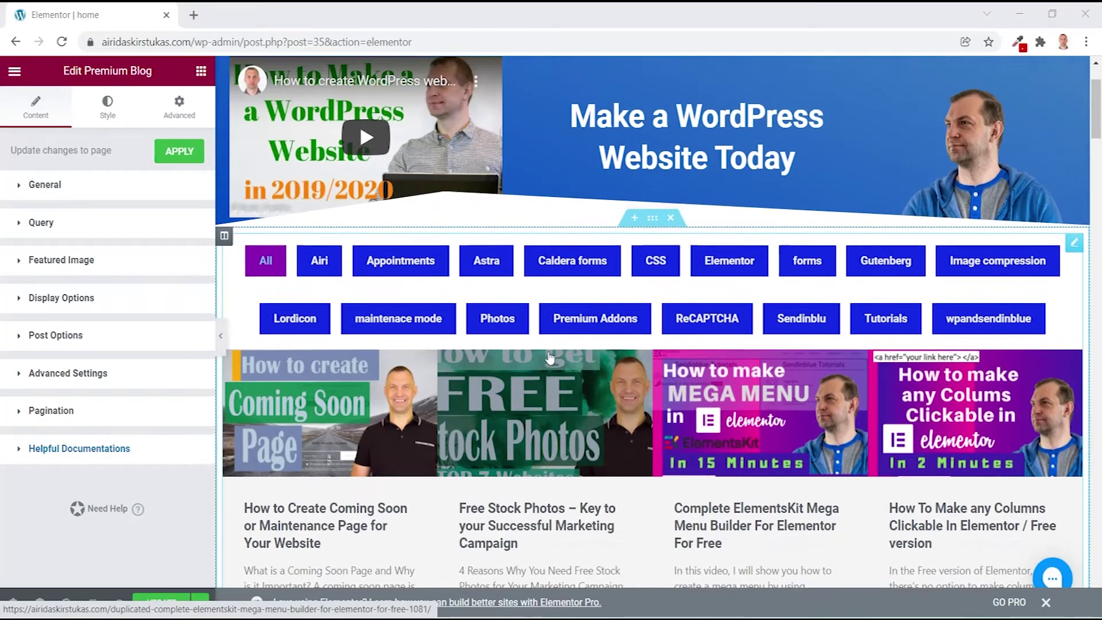
scroll(549, 359, up, 2)
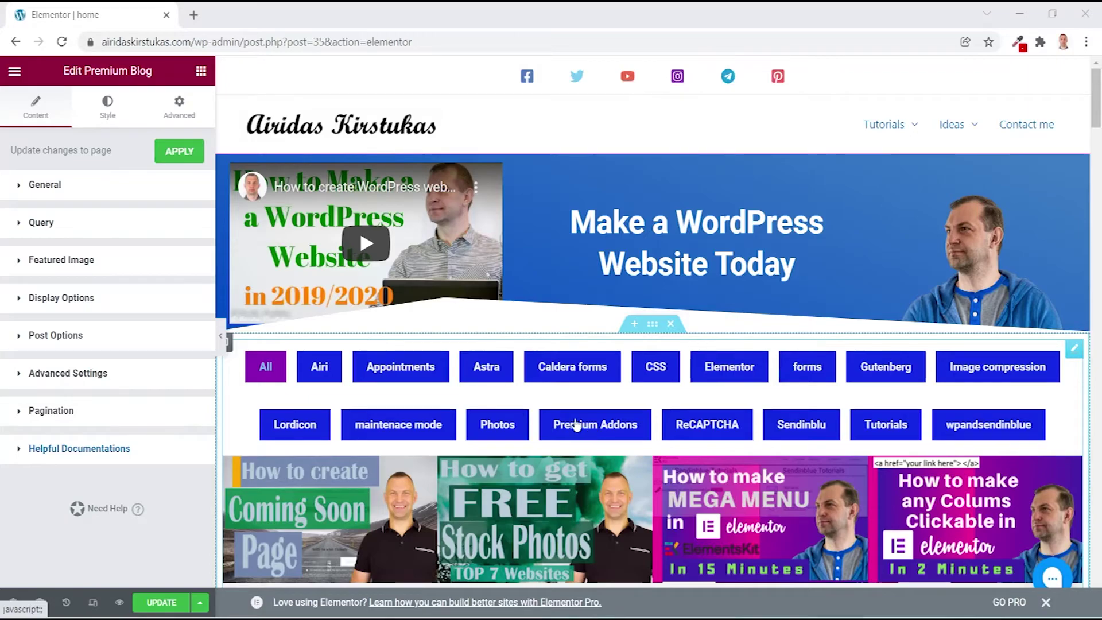
click(21, 229)
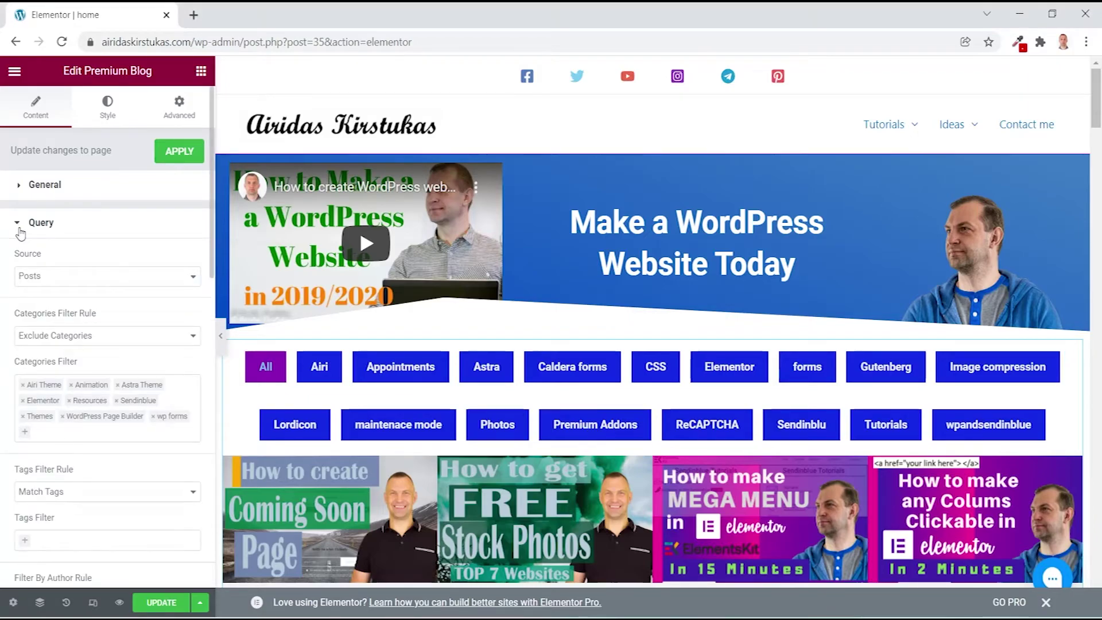
scroll(447, 376, down, 3)
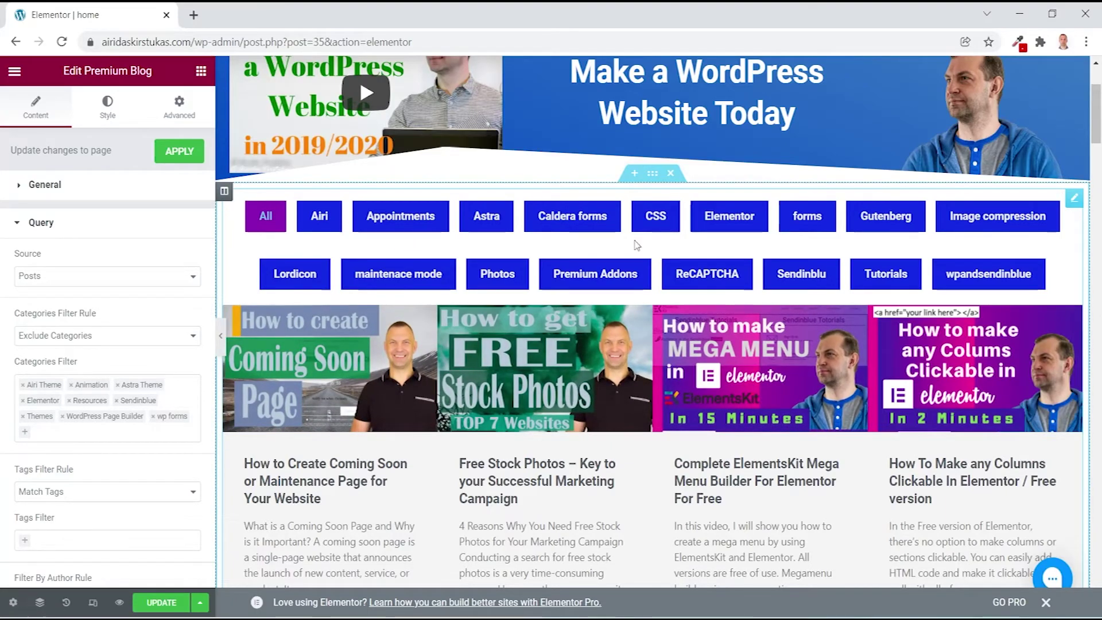
click(50, 434)
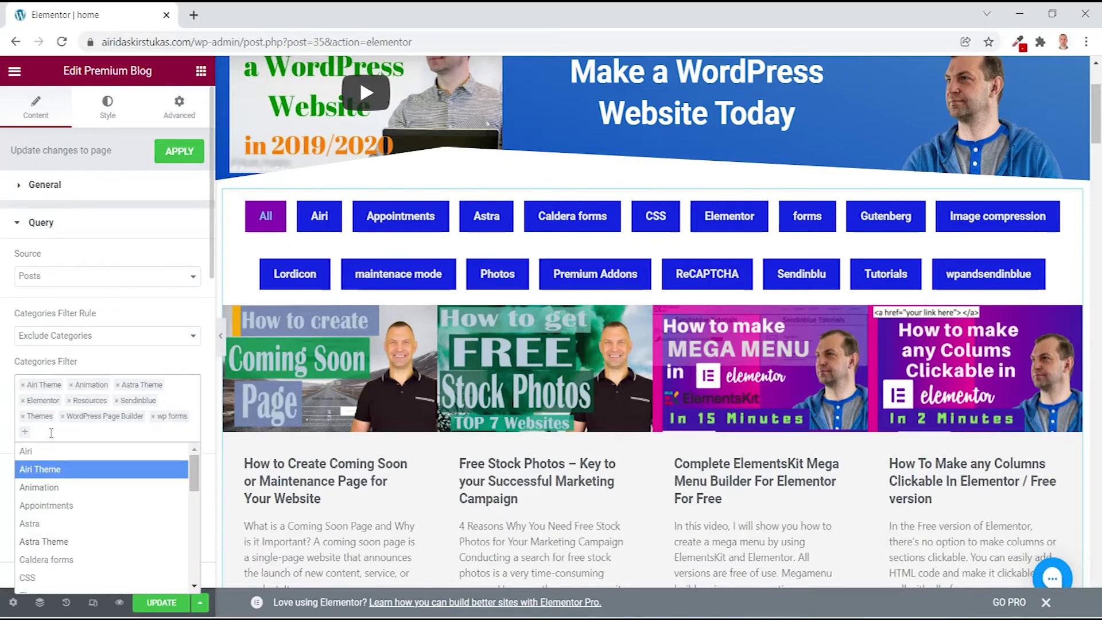
scroll(72, 522, down, 3)
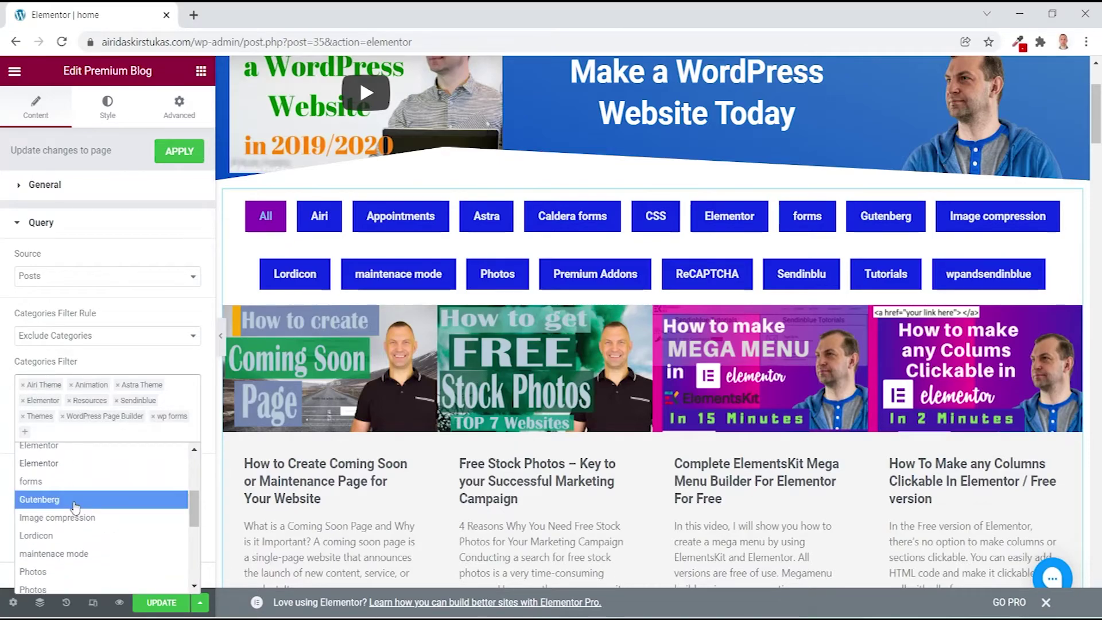
scroll(75, 507, down, 2)
click(78, 527)
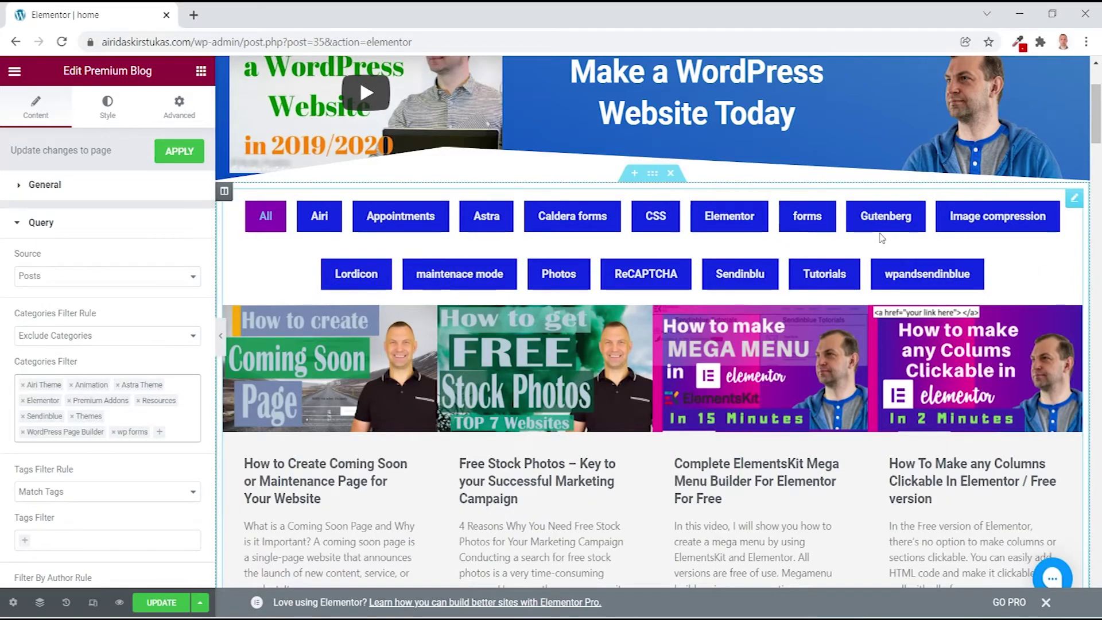
click(165, 605)
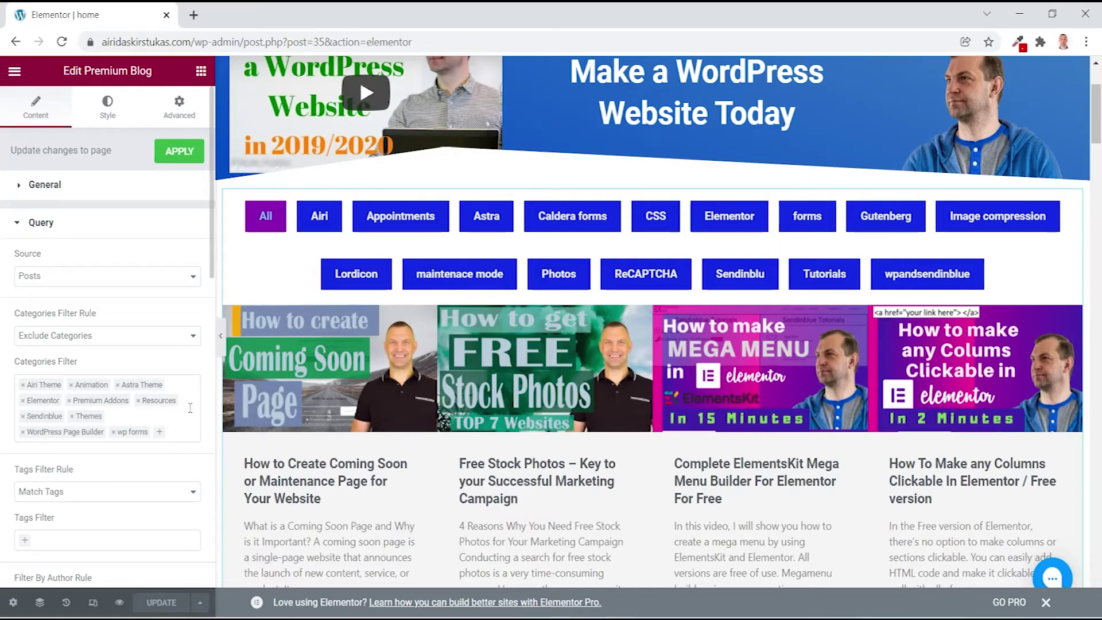
scroll(574, 287, up, 3)
- Go to the Ideas page from the site menu
click(953, 137)
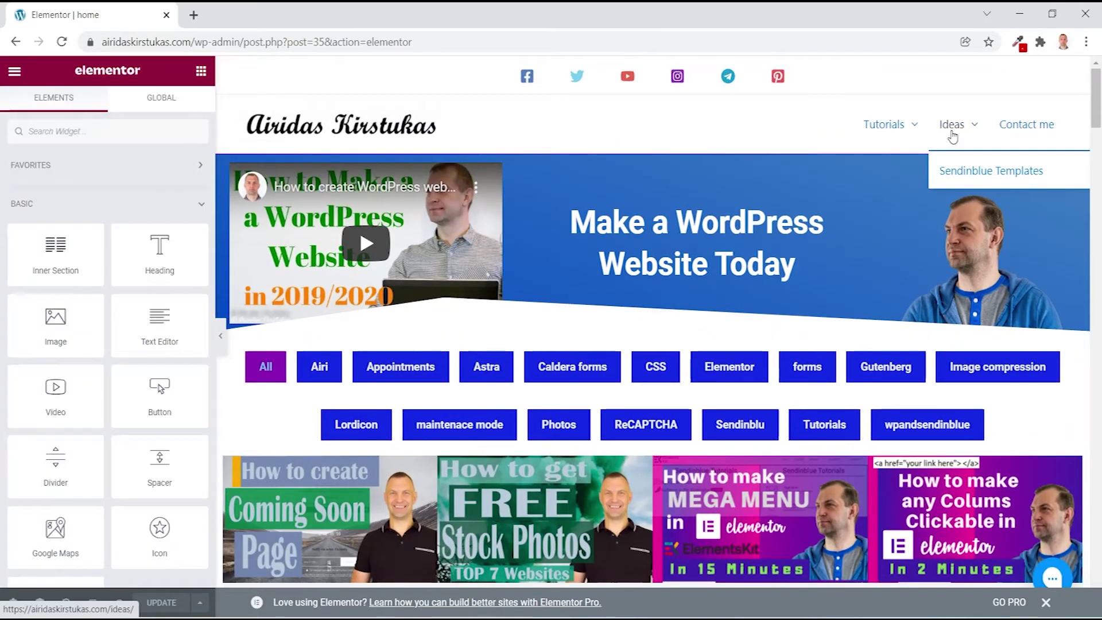